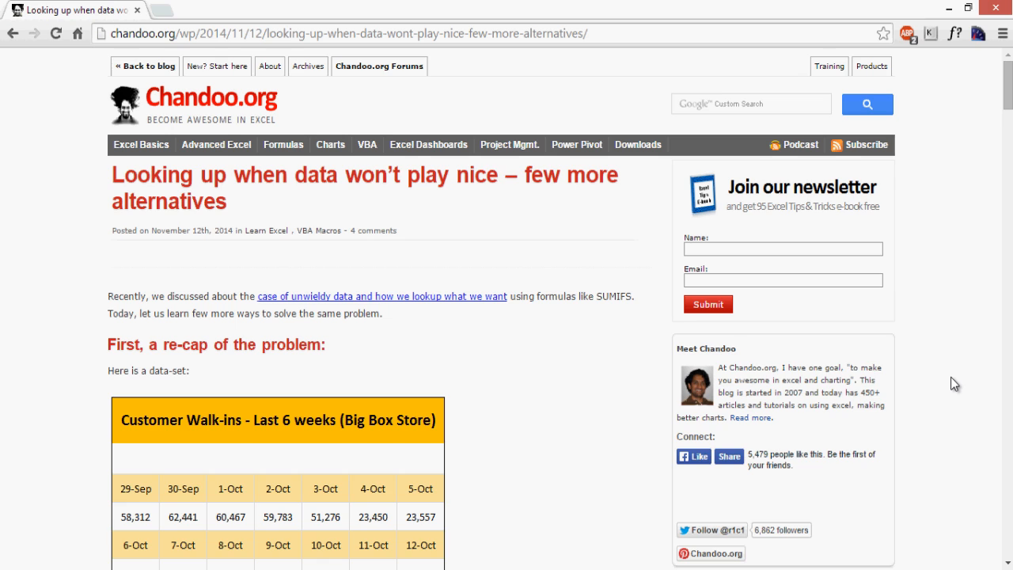
Step: Scroll the Chandoo.org article to the section comparing the date grid with the two-column Date/Value table
scroll(952, 380, "down", 3)
scroll(952, 380, "down", 5)
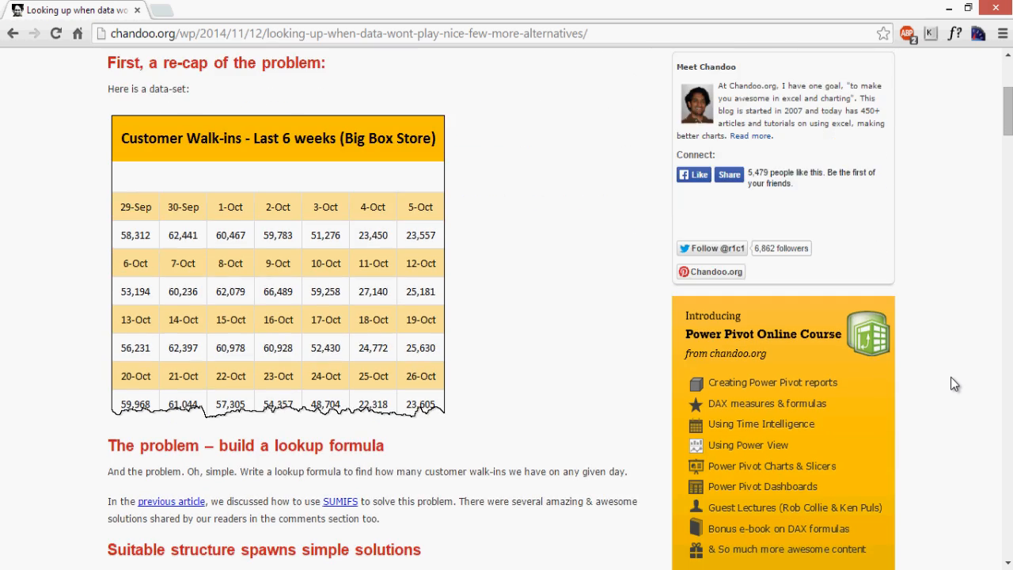
scroll(950, 377, "down", 2)
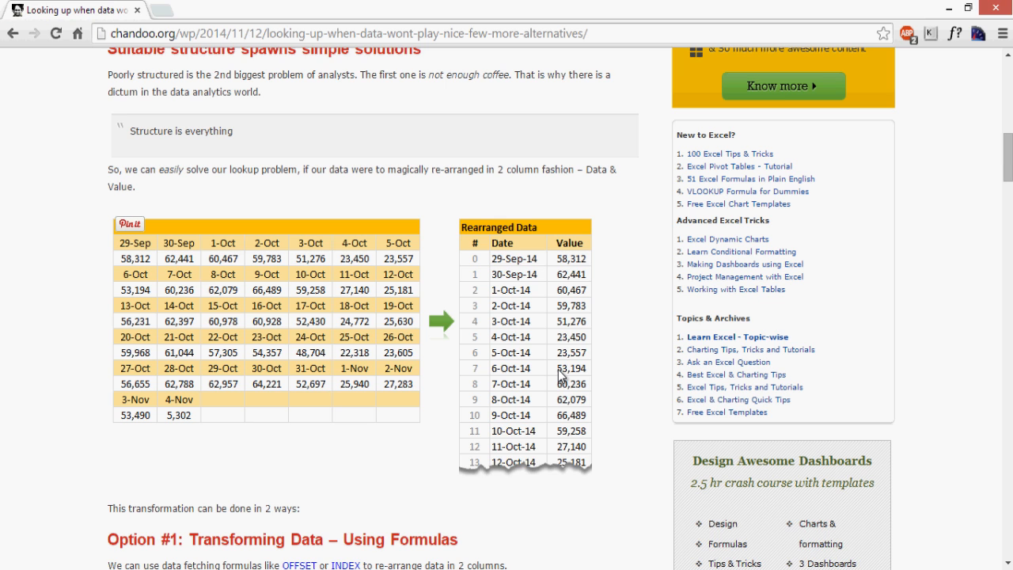
Step: Scroll past the formula section to the Option #2 rearrangeData VBA macro code
scroll(559, 376, "down", 4)
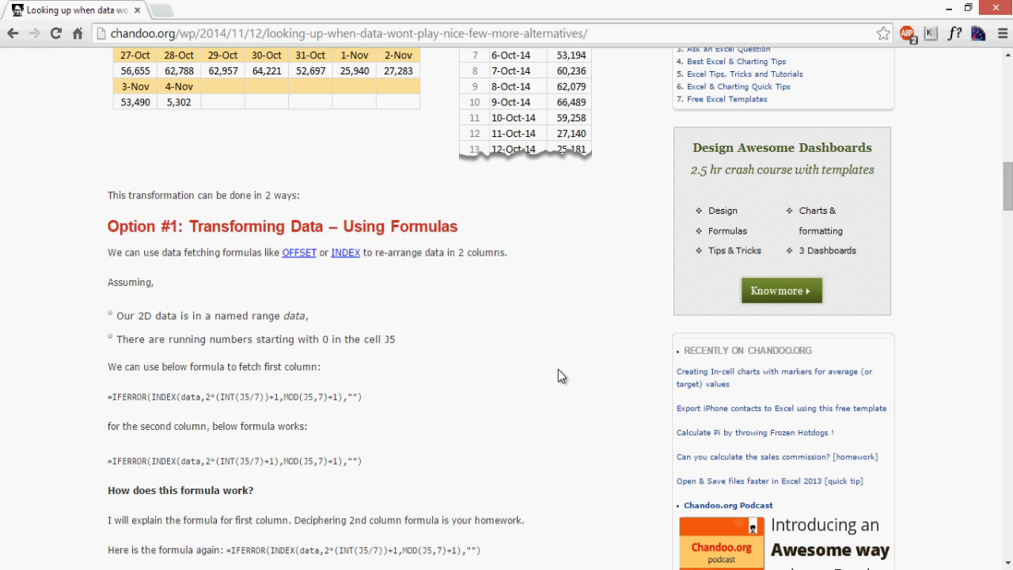
scroll(557, 375, "down", 4)
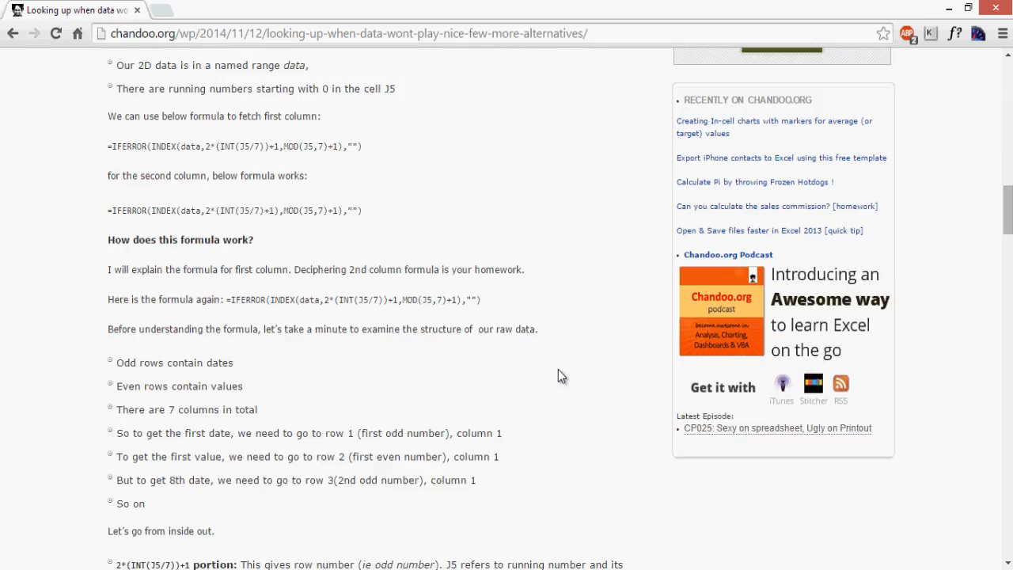
scroll(558, 369, "down", 9)
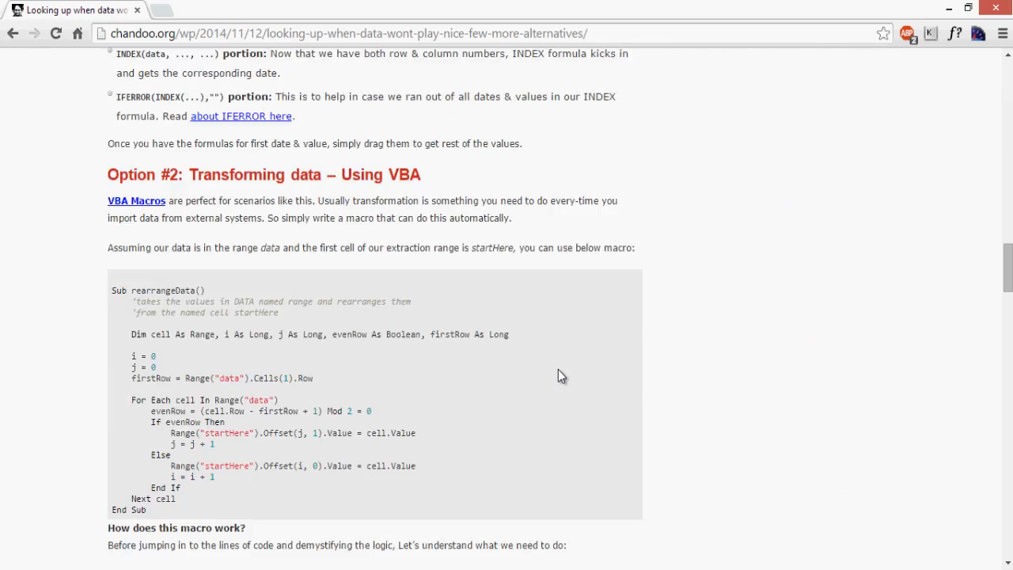
scroll(558, 375, "down", 15)
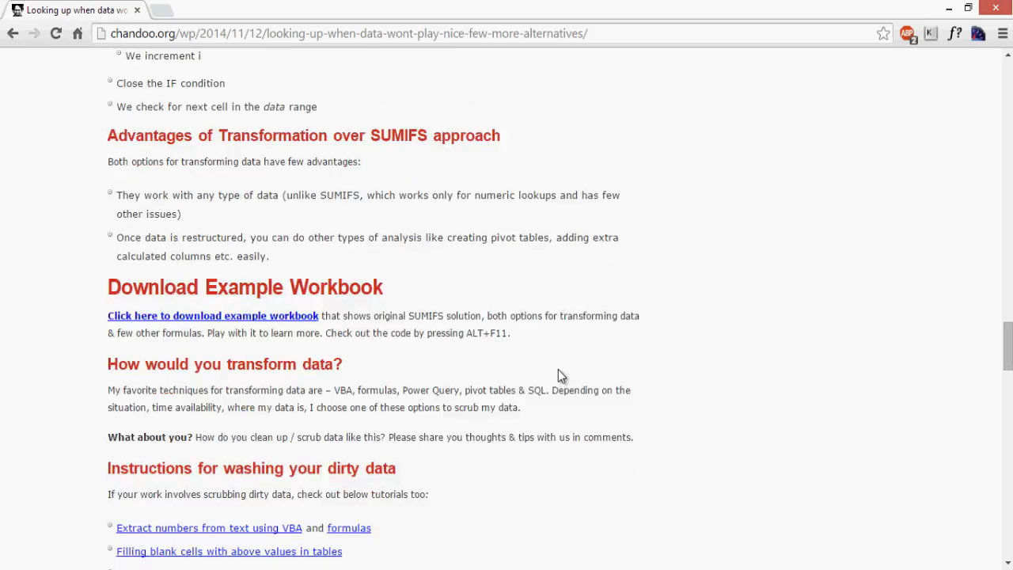
scroll(557, 376, "down", 2)
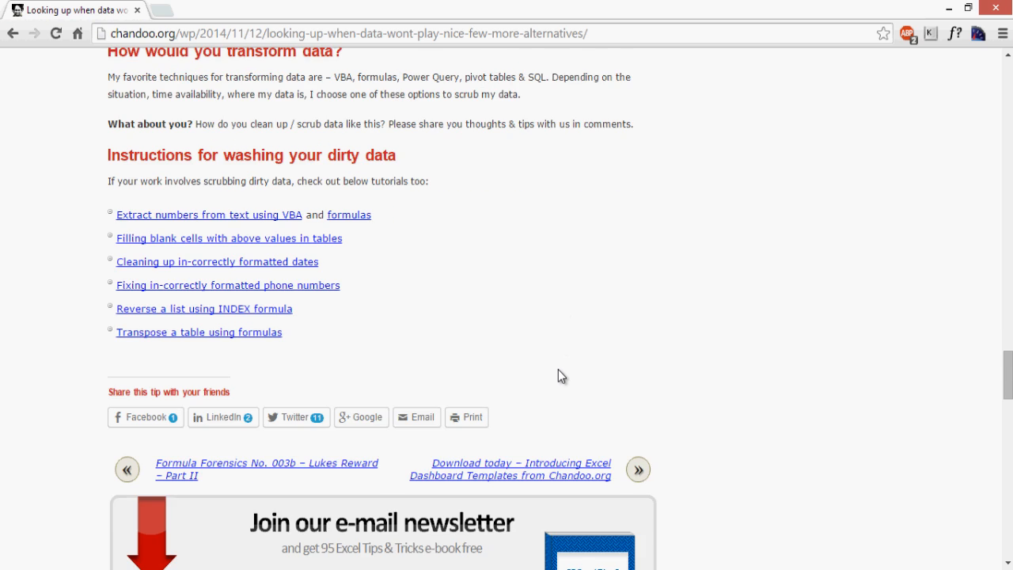
scroll(557, 376, "up", 5)
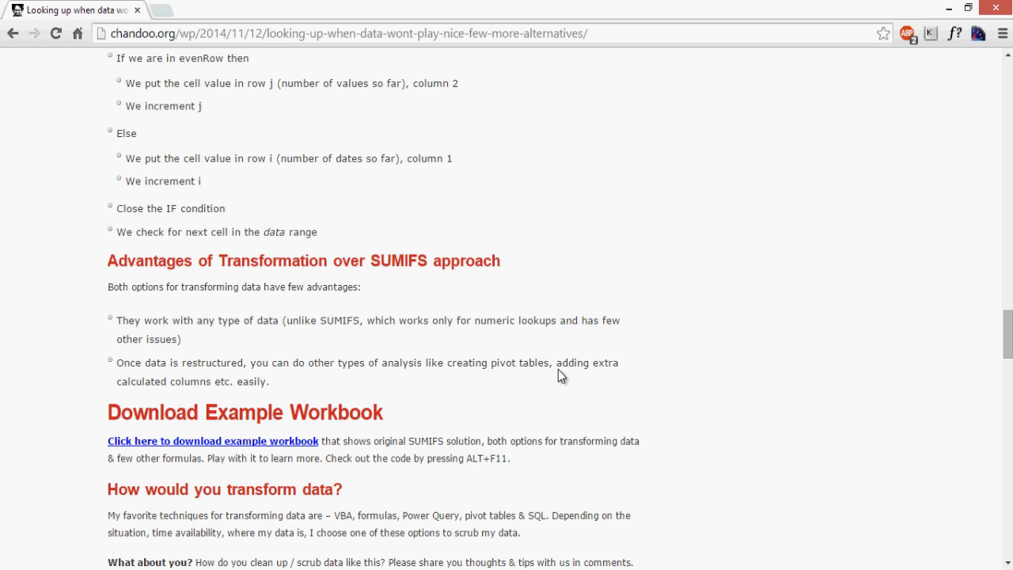
scroll(557, 370, "up", 10)
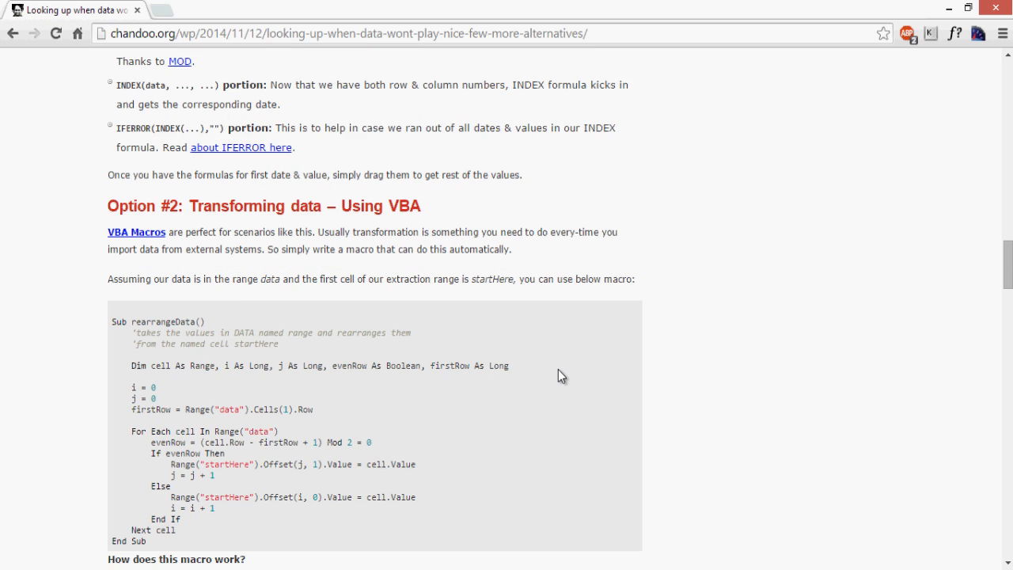
scroll(558, 370, "down", 2)
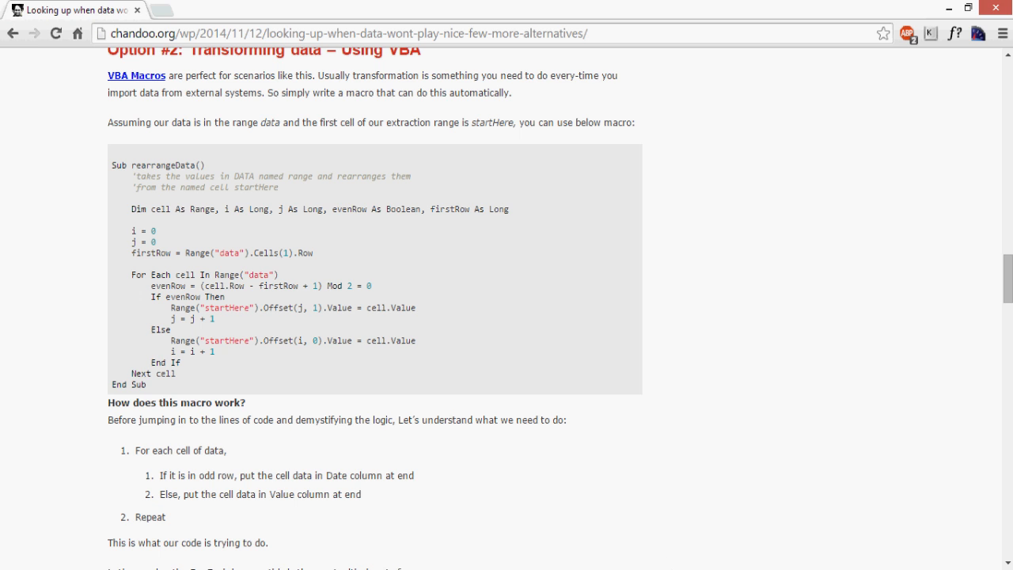
Step: Load A1:G12 into Power Query From Table, with 'My table has headers' unticked
left_click(629, 566)
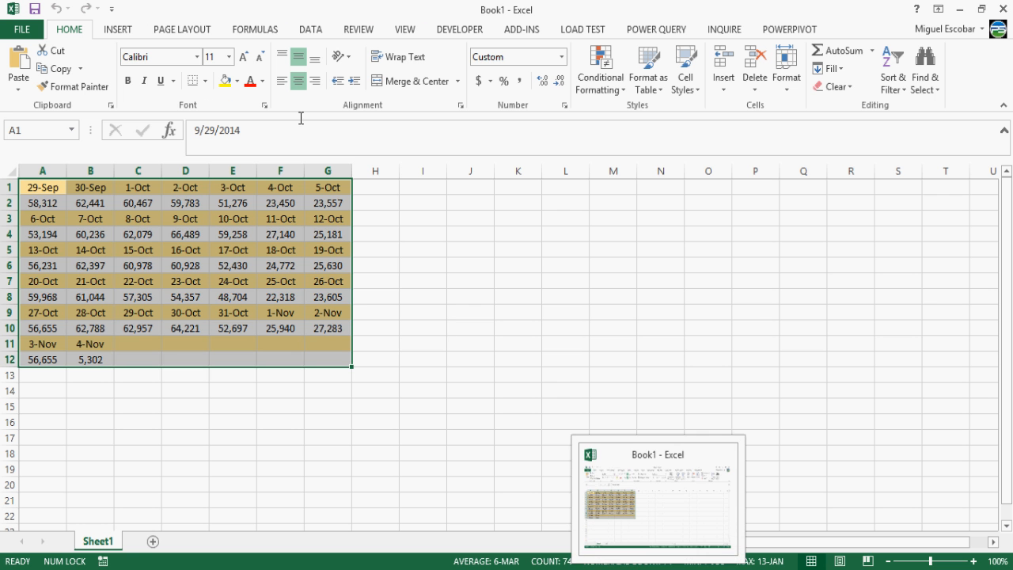
left_click(229, 265)
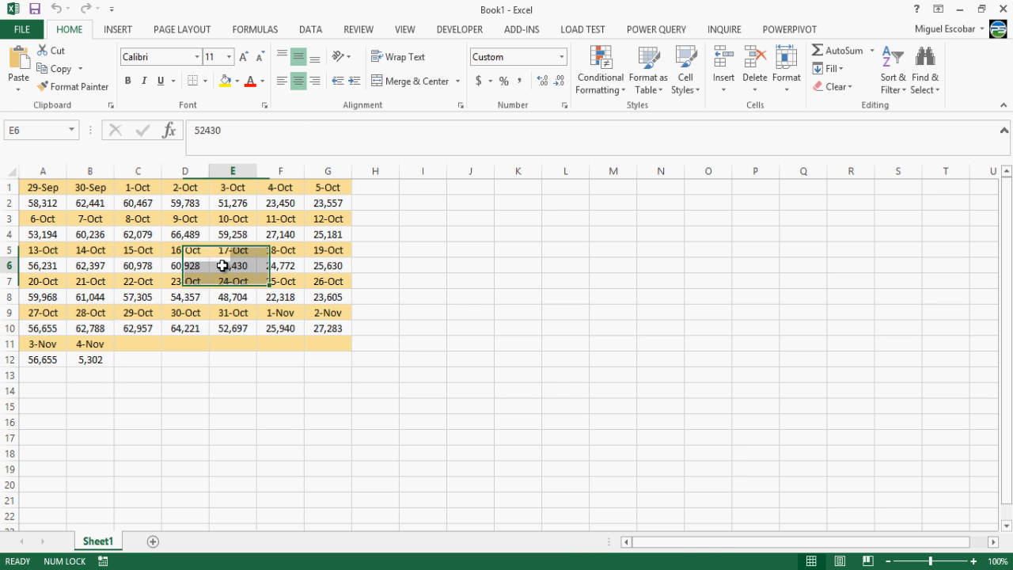
left_click(323, 331)
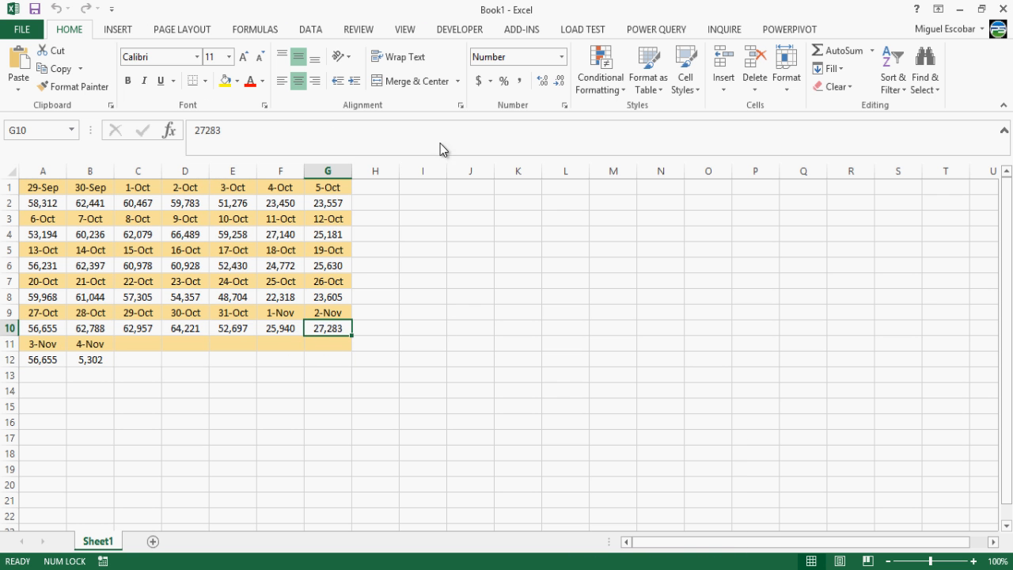
left_click(680, 30)
left_click(261, 91)
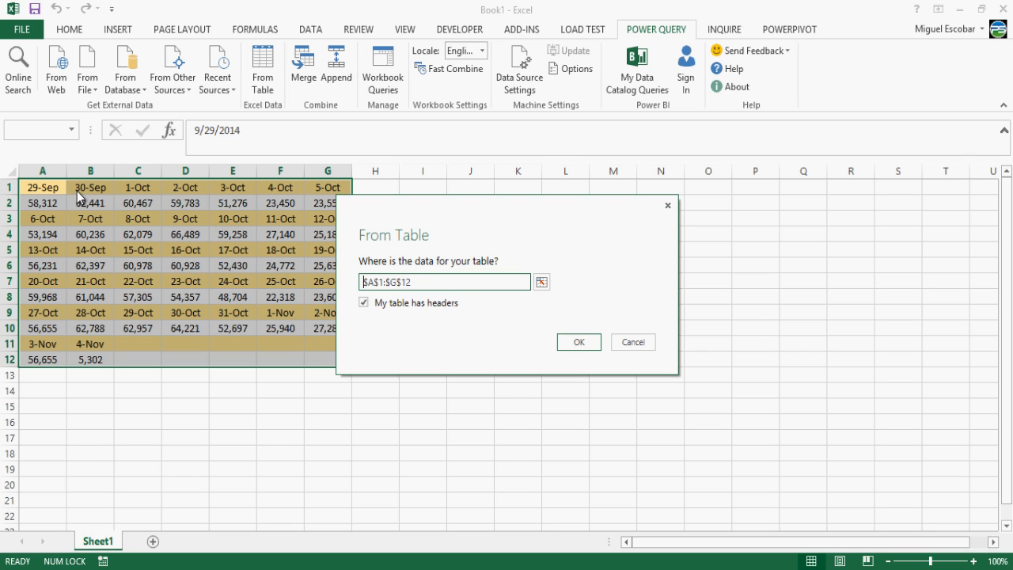
left_click(364, 303)
left_click(590, 343)
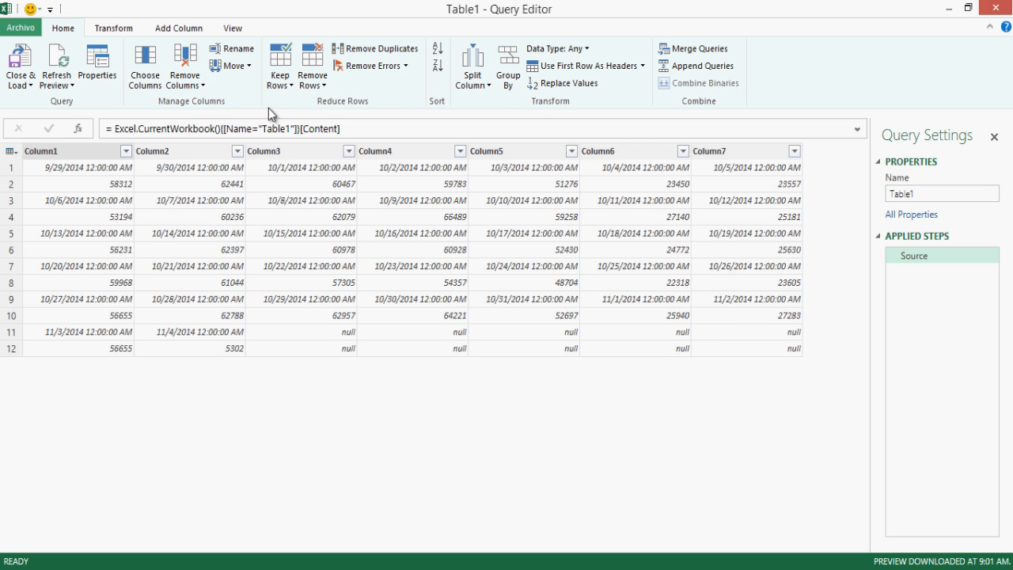
Step: Add an Index column numbered from 0 to 11
left_click(115, 28)
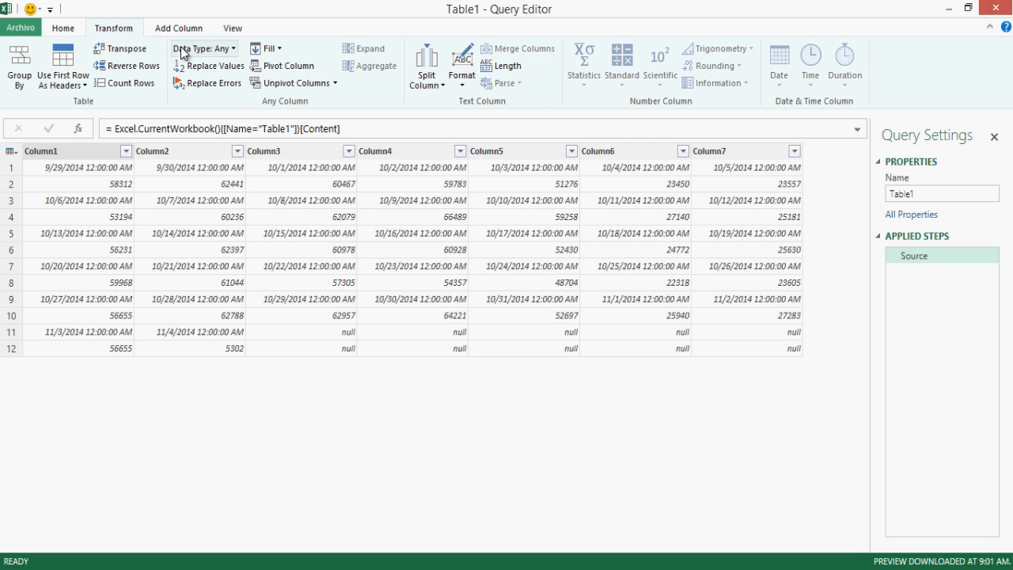
left_click(202, 29)
left_click(70, 49)
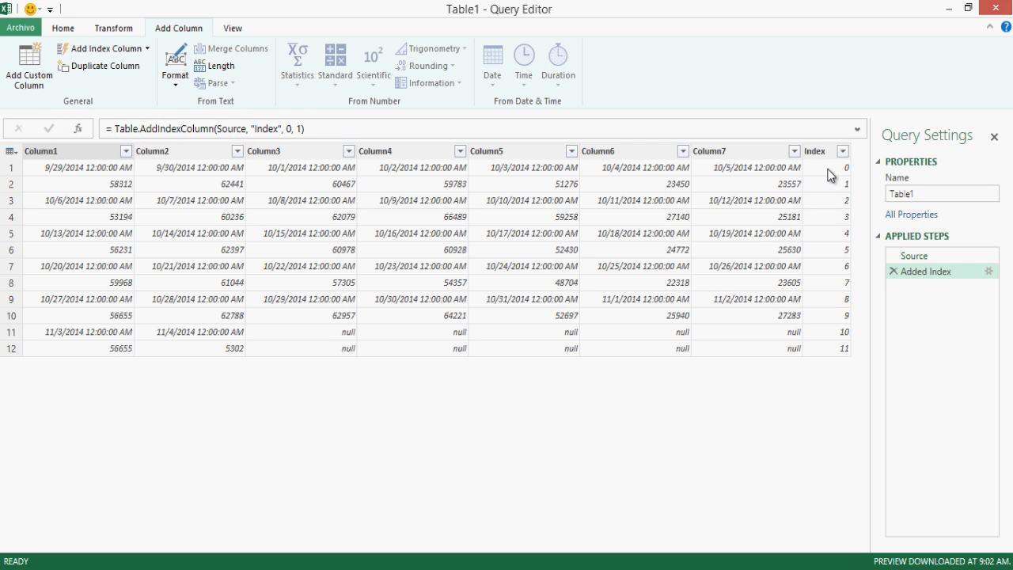
left_click(830, 175)
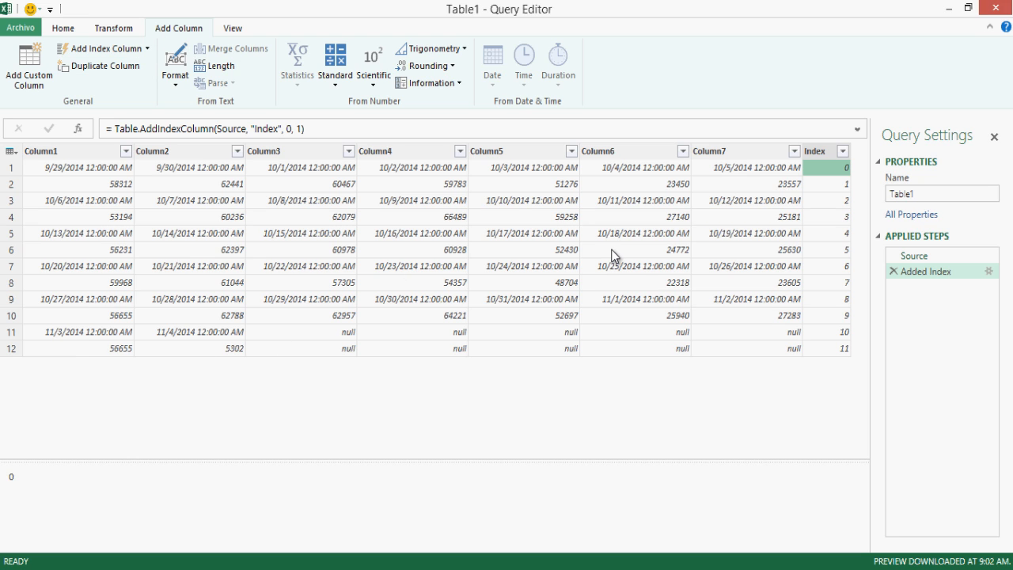
Step: Create a Custom column with the formula =Number.IsOdd([Index])
left_click(42, 79)
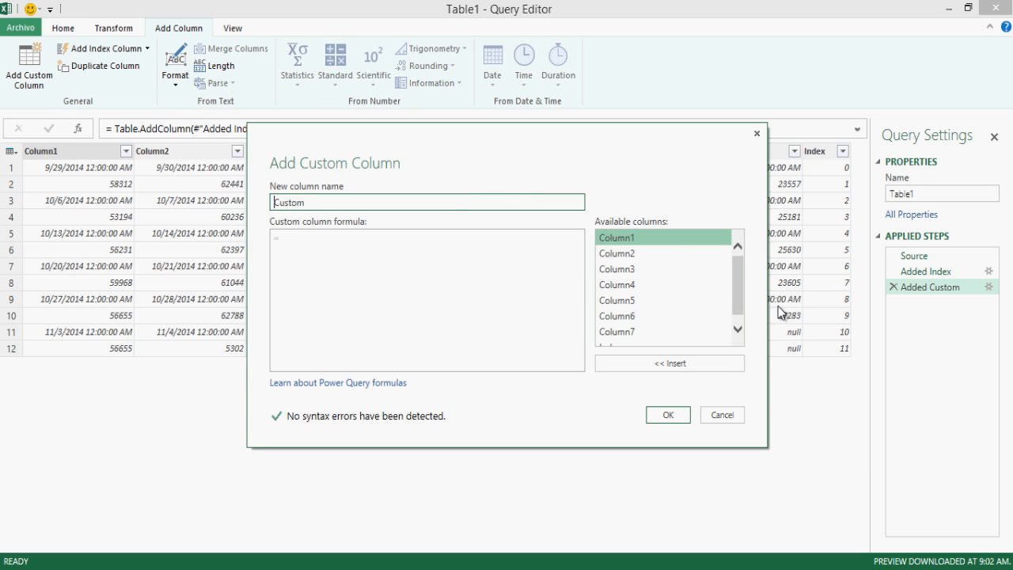
left_click_drag(735, 303, 740, 312)
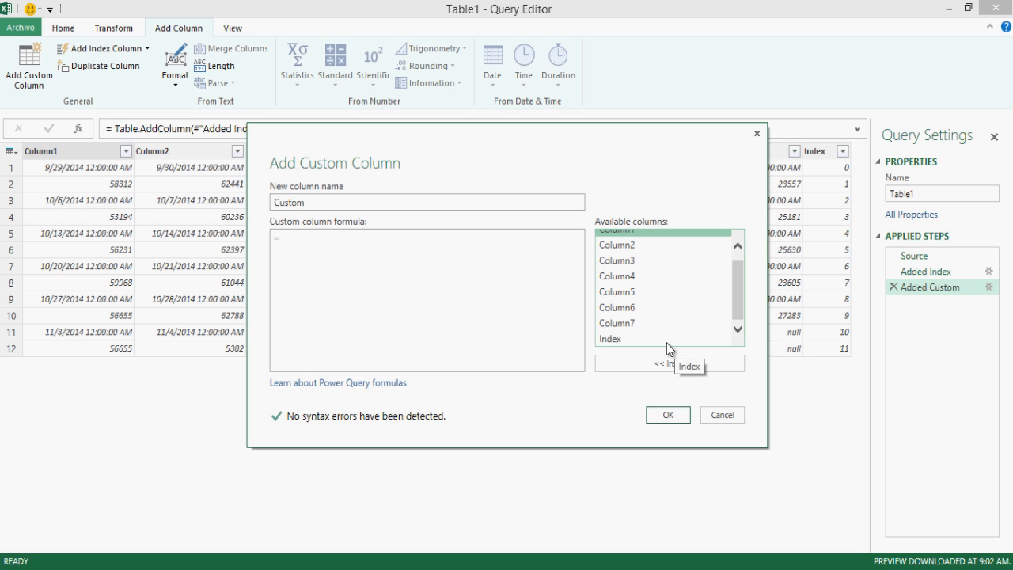
left_click(469, 309)
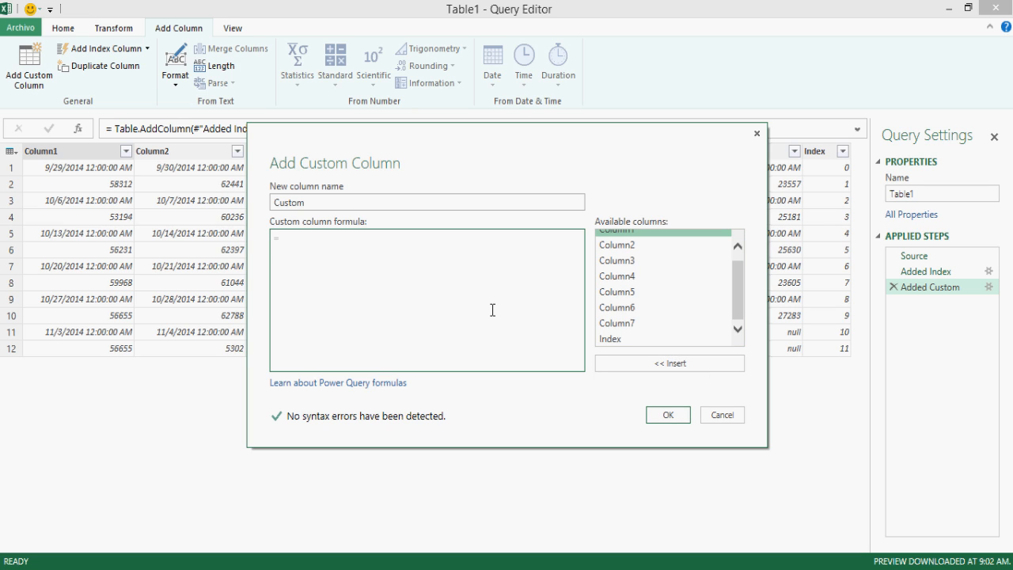
type("Number.IsOdd(")
double_click(639, 340)
type(")")
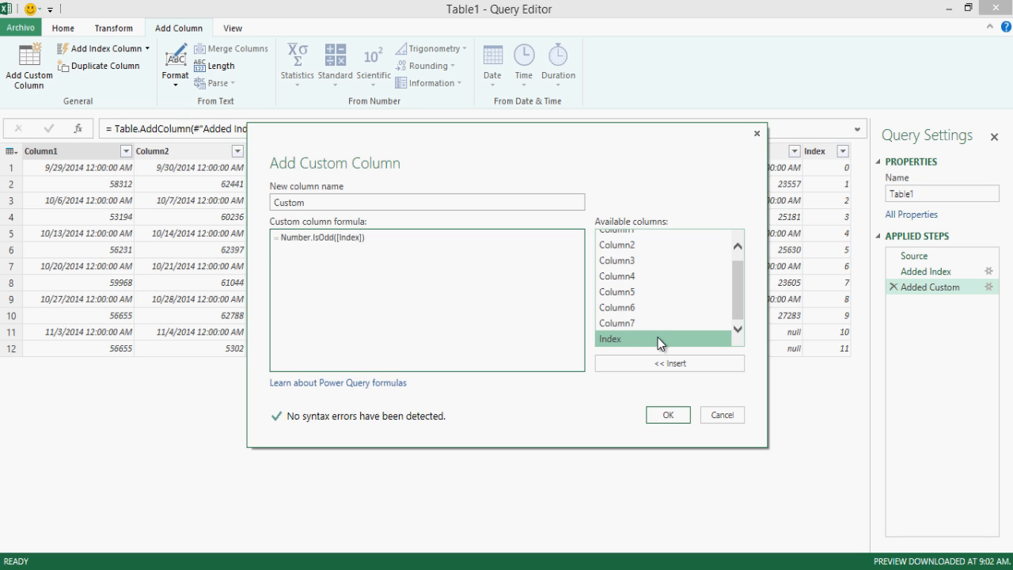
left_click(669, 416)
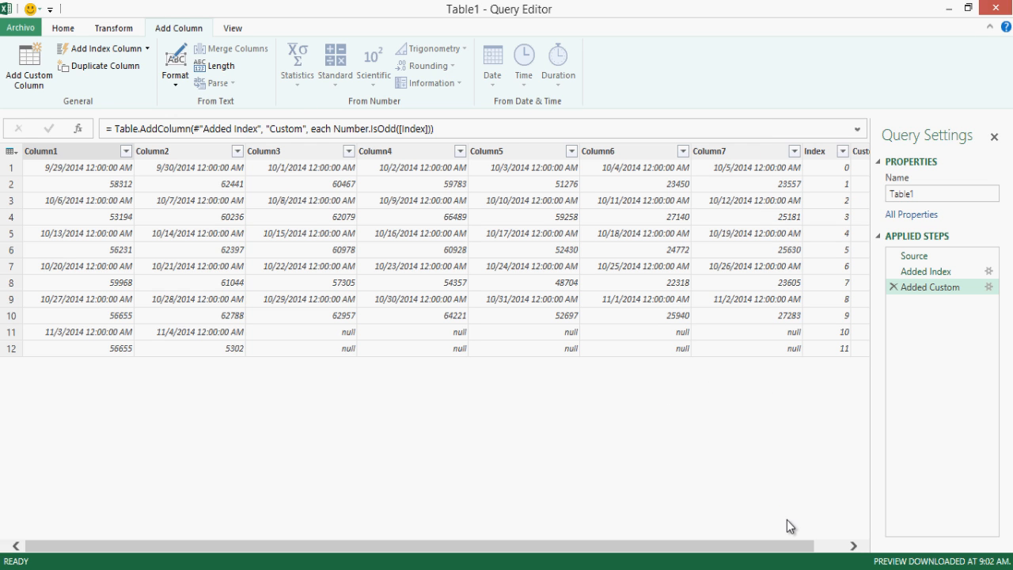
Step: Check the Custom values and begin a second custom column formula with 'if [Custom]'
left_click(835, 546)
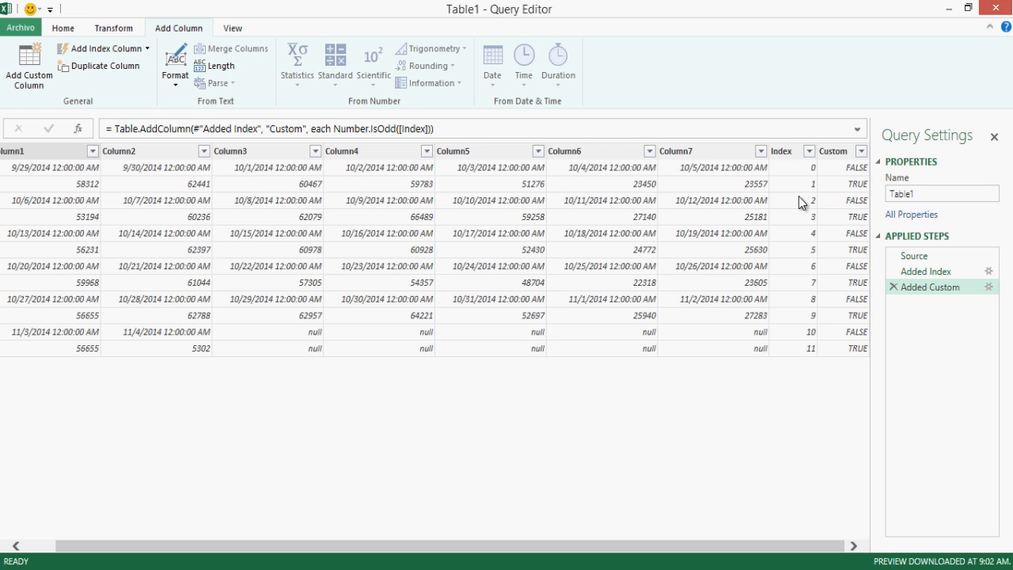
left_click(836, 172)
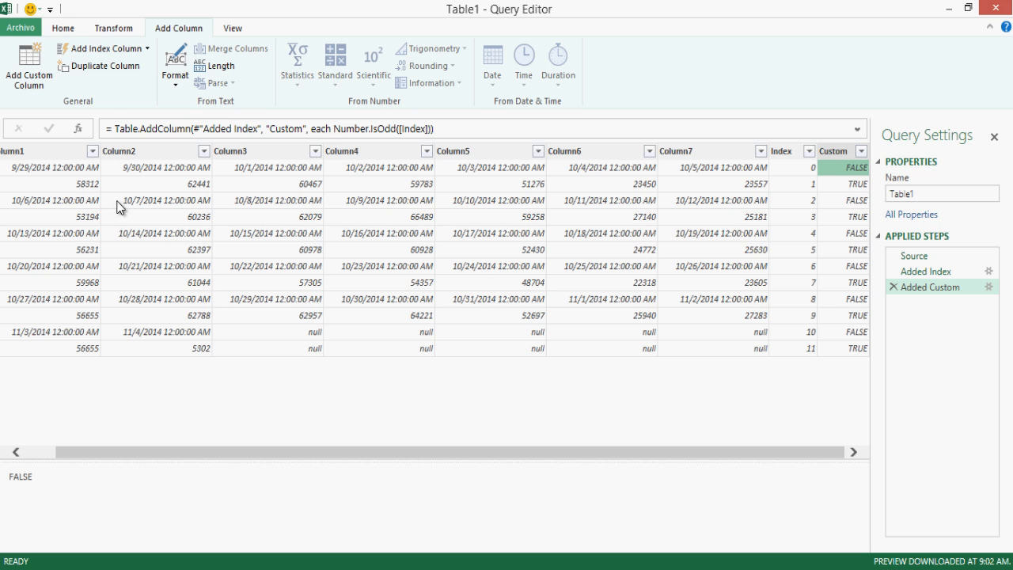
left_click(28, 79)
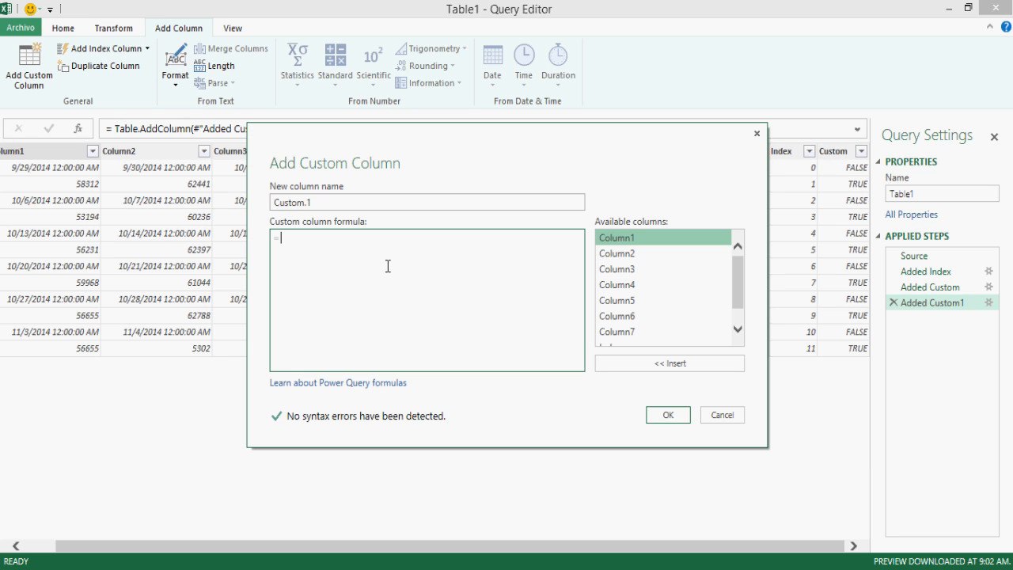
type("if")
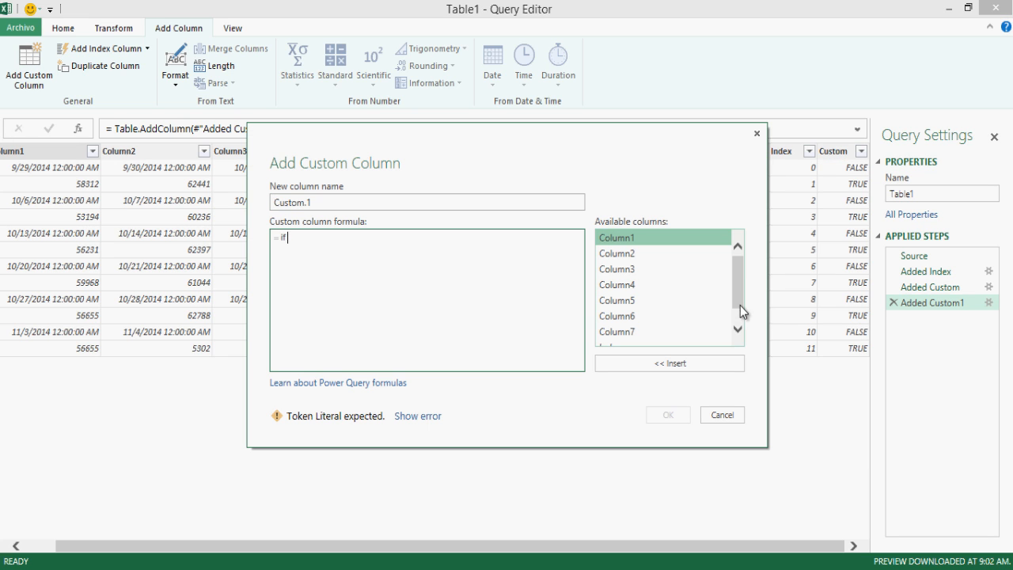
left_click(736, 329)
double_click(686, 339)
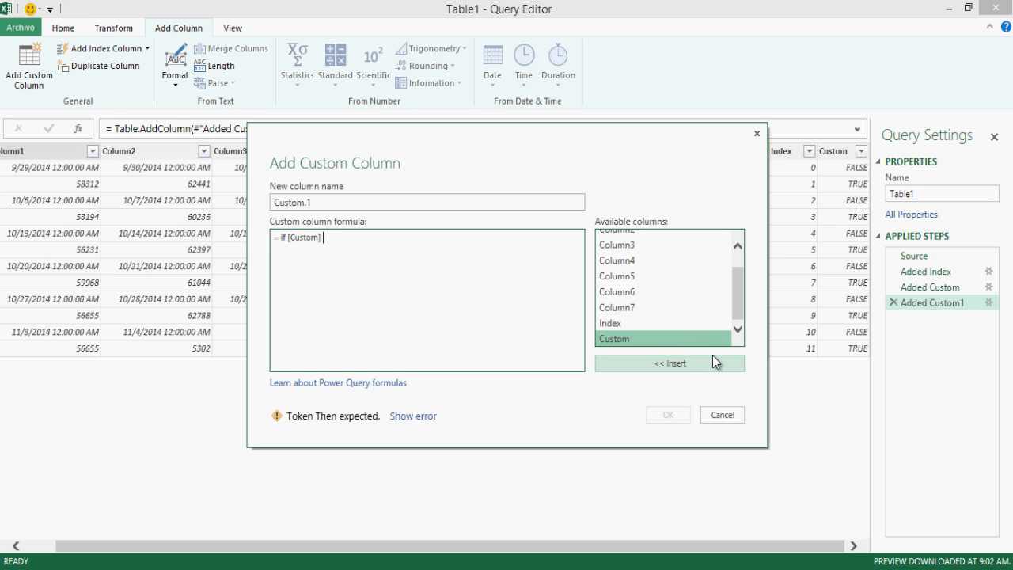
Step: Finish the formula as 'then [Index]-1 else [Index]' to create Custom.1
type("then")
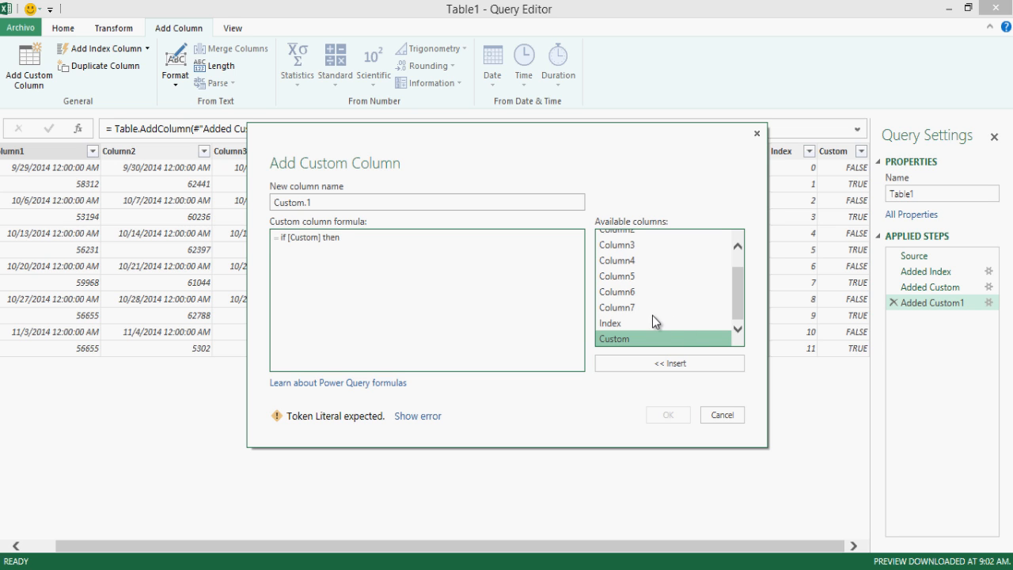
left_click(652, 320)
double_click(652, 320)
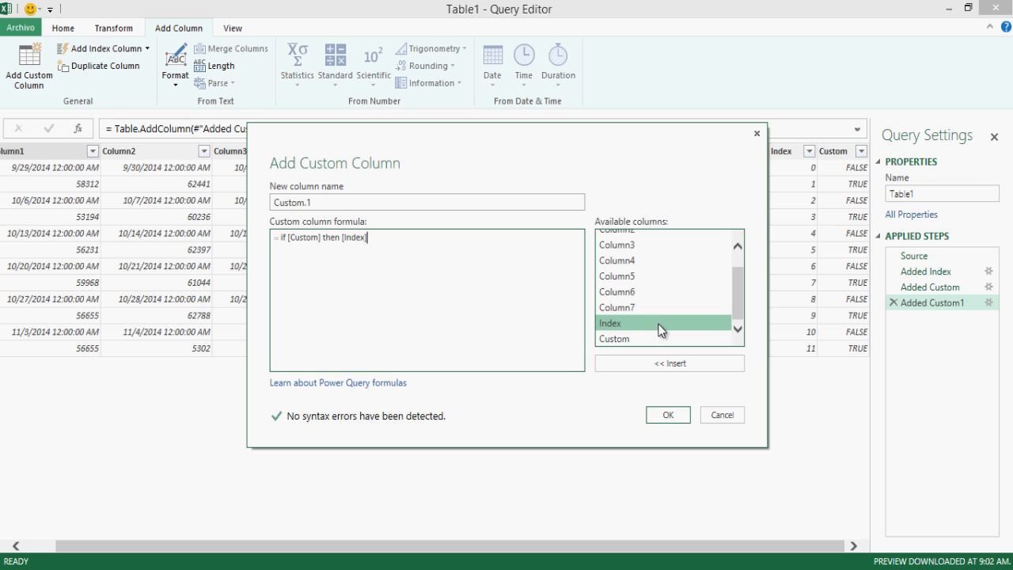
type("-1 else")
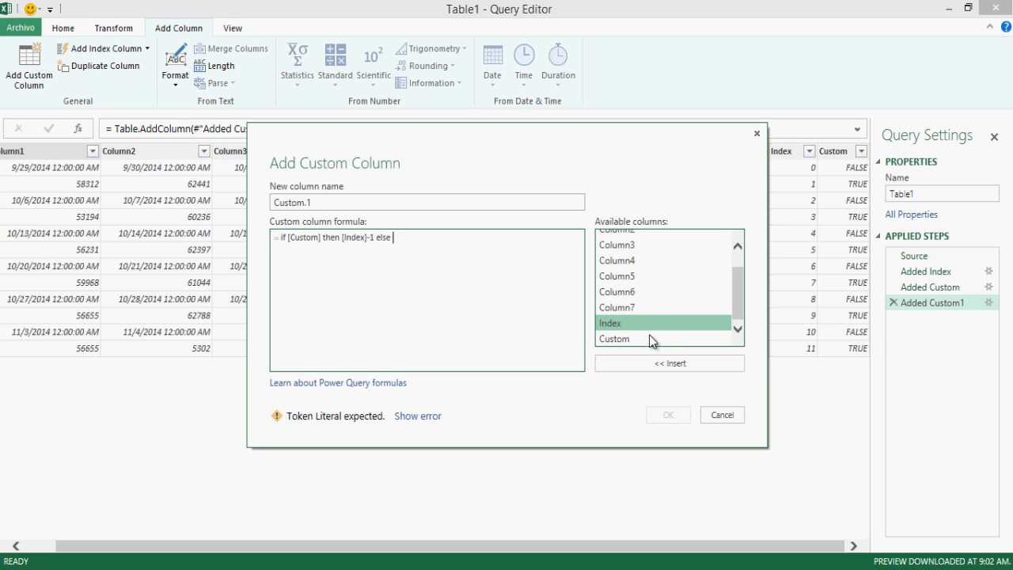
left_click(650, 339)
double_click(647, 322)
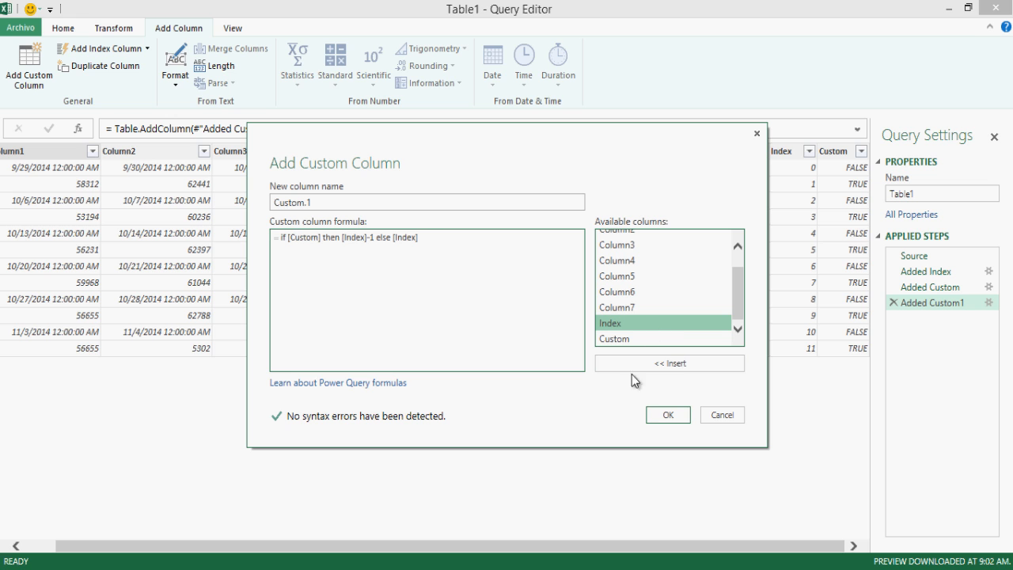
left_click(662, 417)
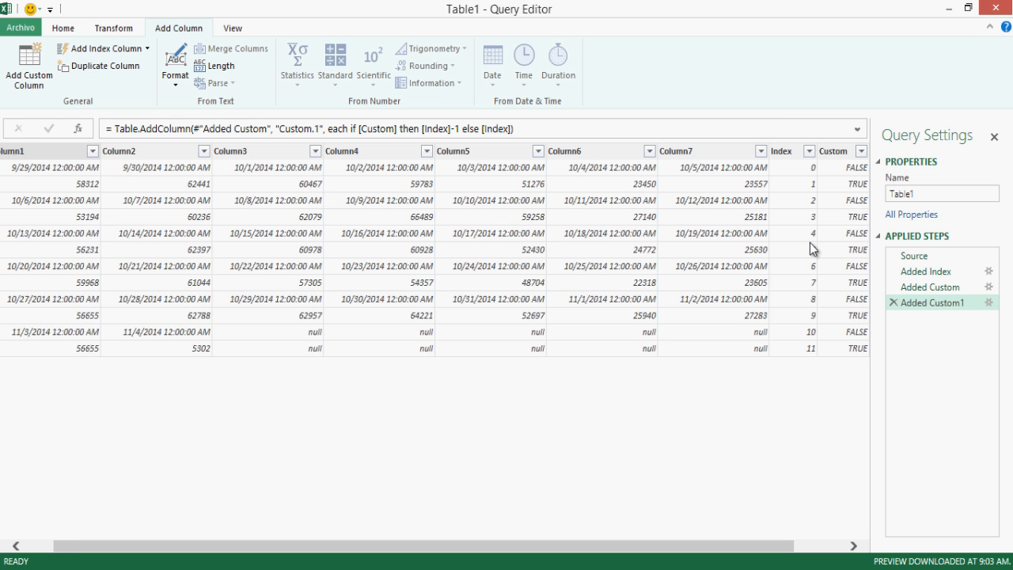
left_click(806, 544)
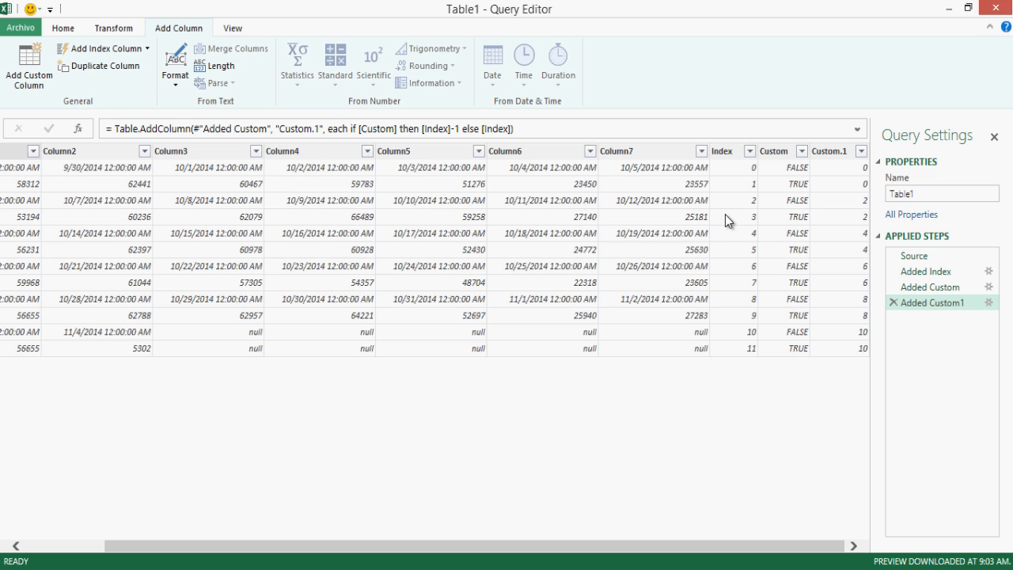
Step: Compare the 10/12/2014 date cell with the 25181 value cell in Column7
left_click(680, 216)
left_click(685, 201)
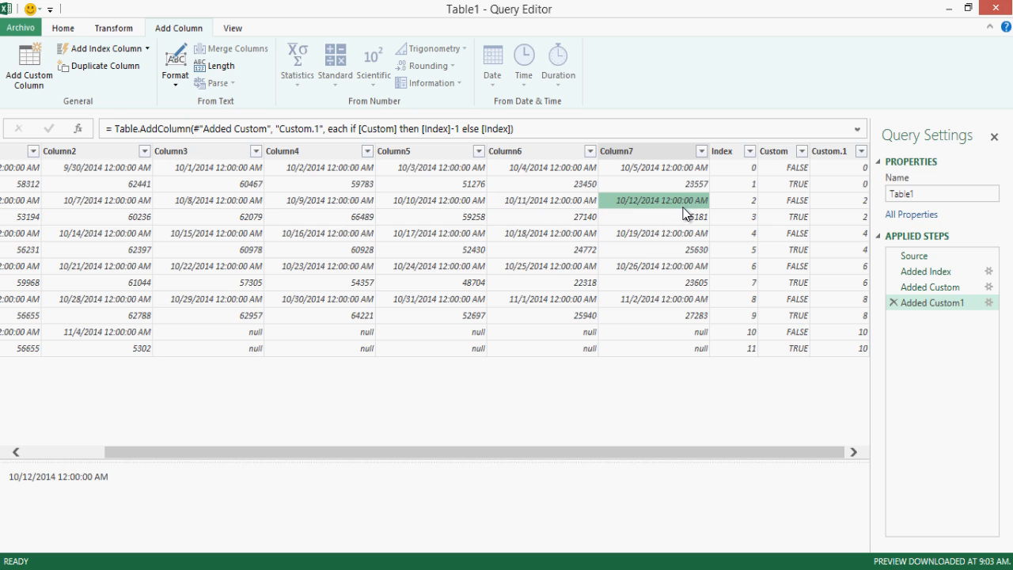
left_click(684, 218)
left_click(687, 202)
left_click(690, 213)
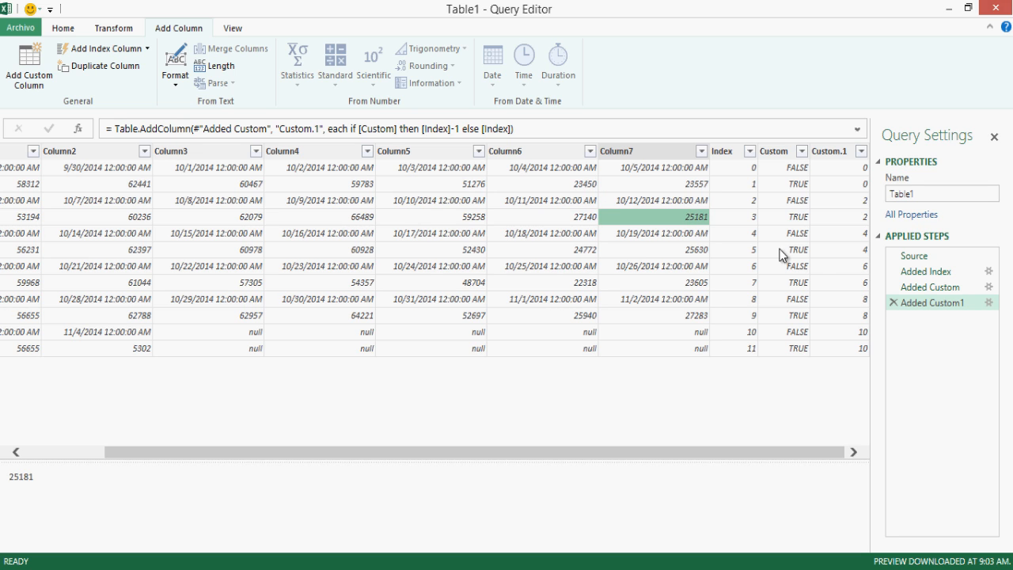
Step: Remove the Index column
left_click(737, 152)
right_click(737, 152)
left_click(779, 160)
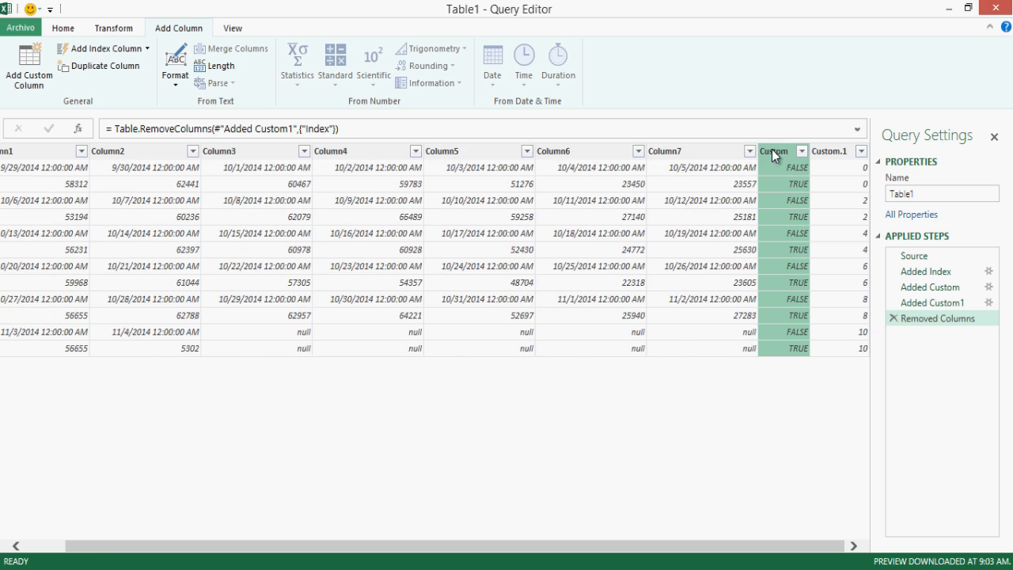
Step: With Custom and Custom.1 selected, use Unpivot Other Columns to get Attribute and Value
left_click(834, 150, "ctrl")
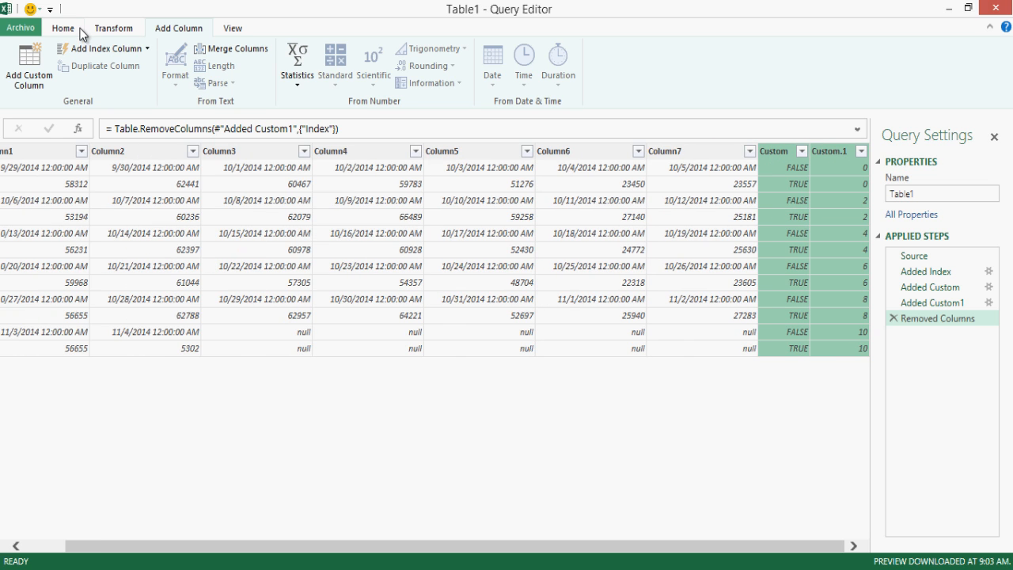
left_click(112, 30)
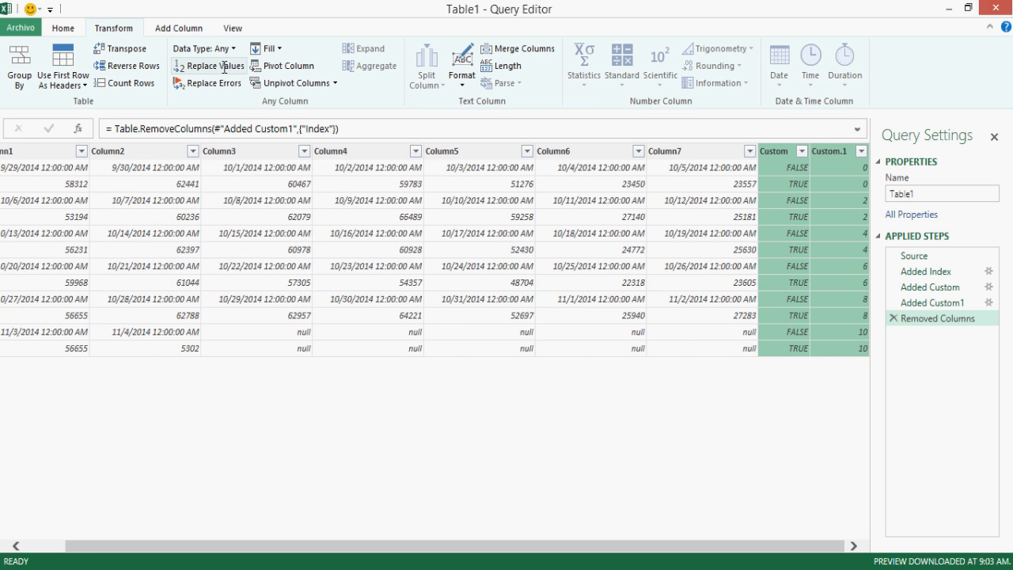
left_click(335, 83)
left_click(335, 119)
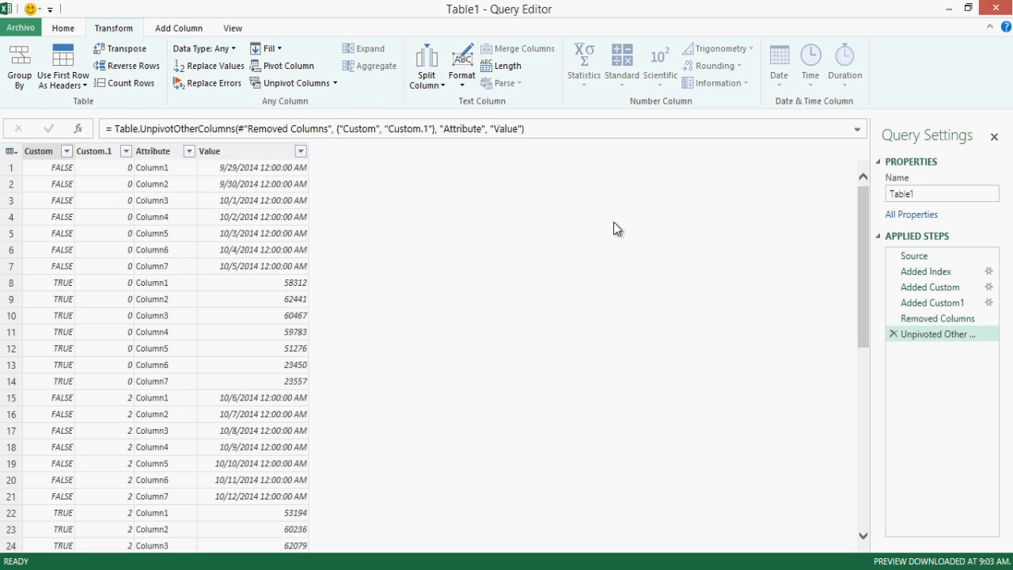
left_click(146, 200)
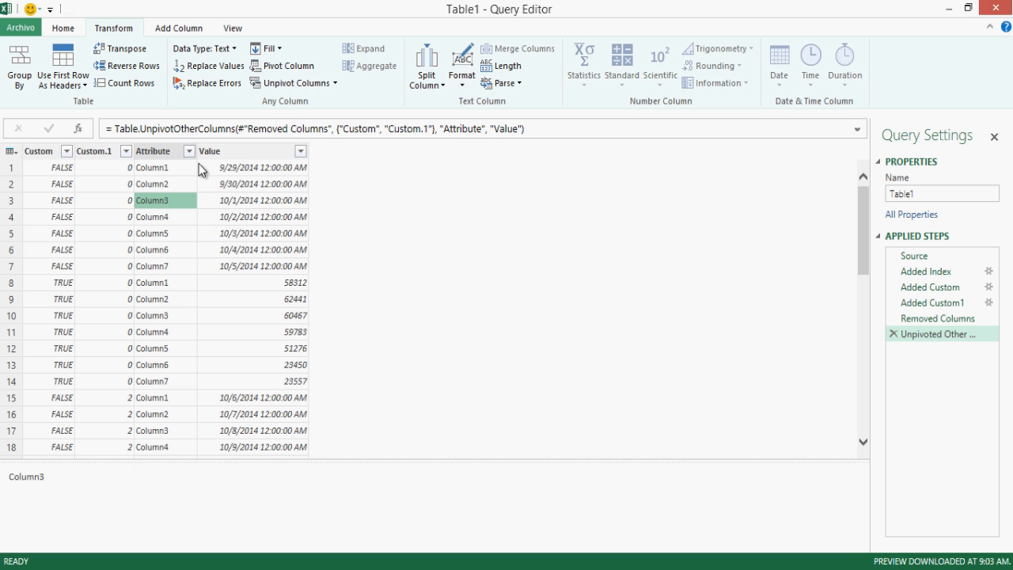
left_click(241, 152)
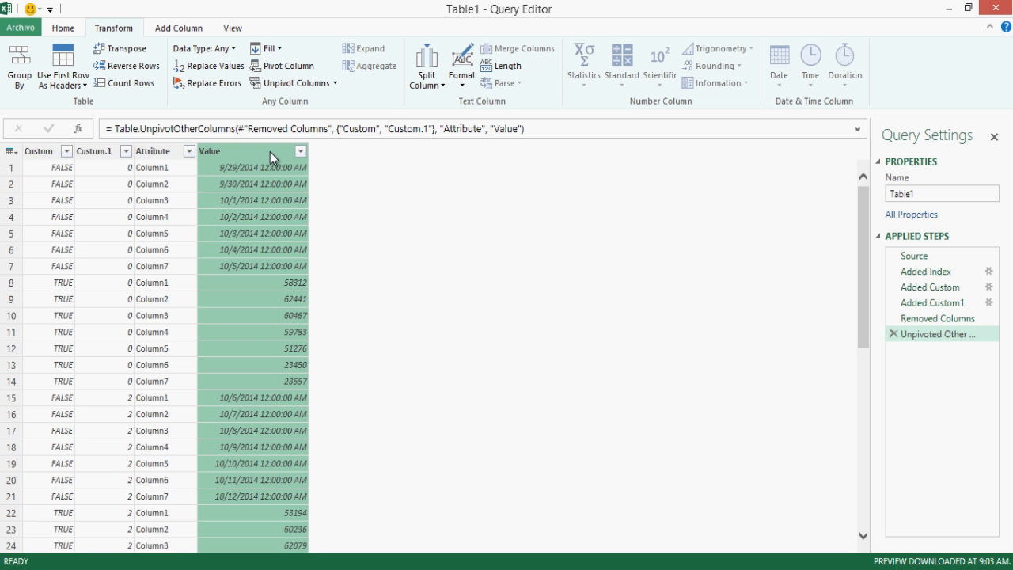
Step: Add Custom.2 as Number.ToText([Custom.1]) & [Attribute], producing keys like 0Column7
left_click(179, 27)
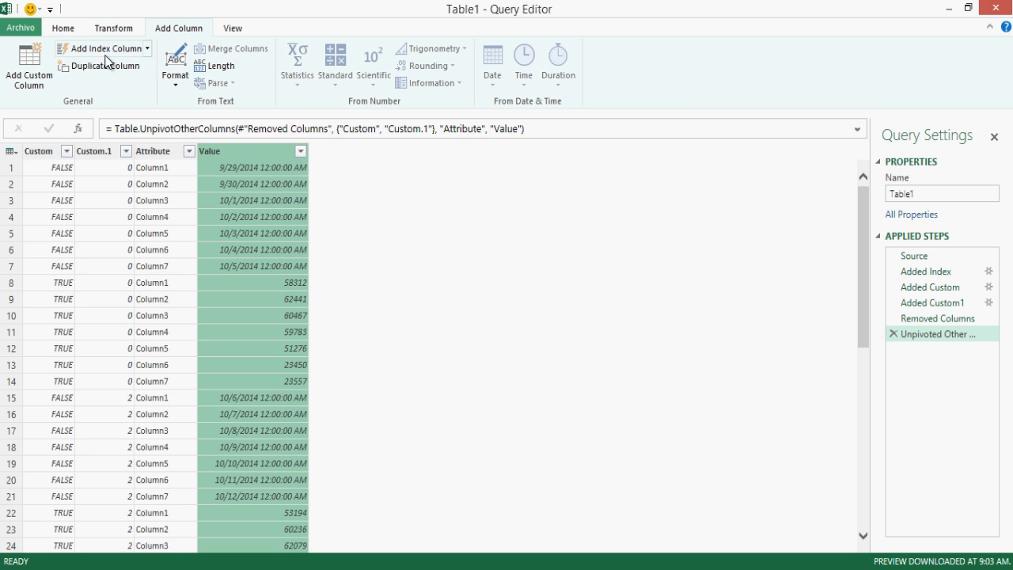
left_click(31, 66)
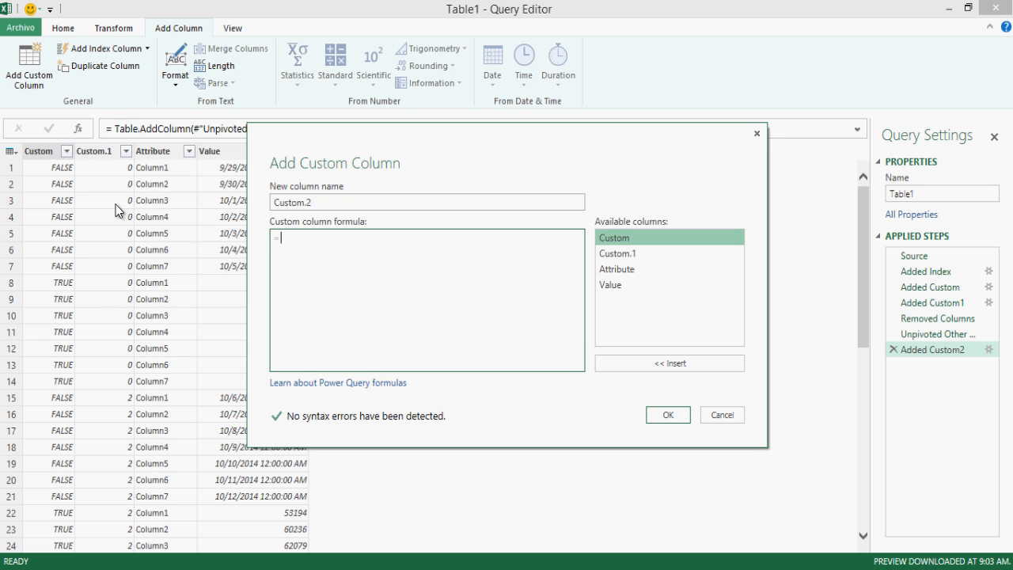
type("Number.ToText (")
double_click(642, 253)
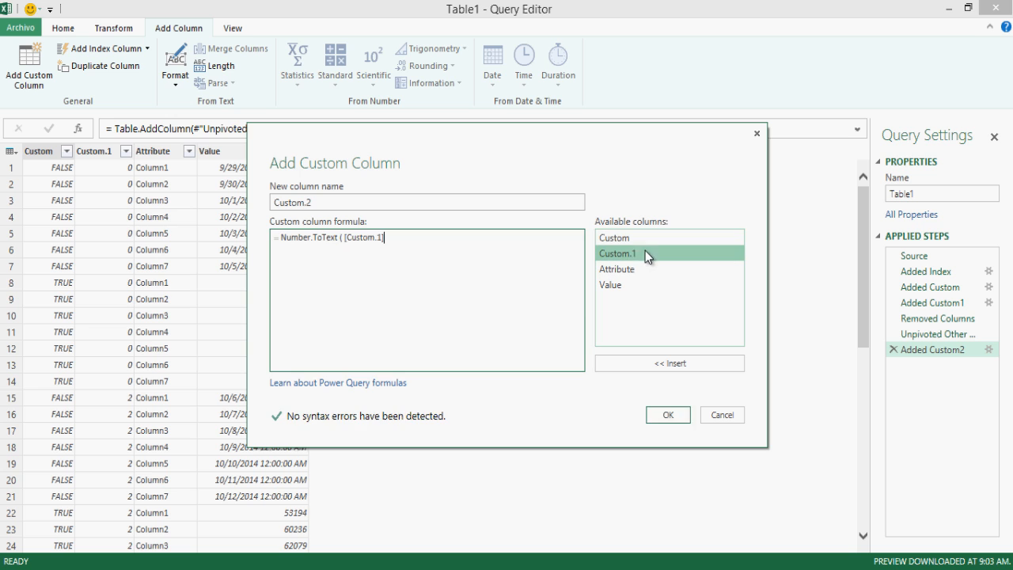
type(") &")
left_click(631, 272)
double_click(633, 272)
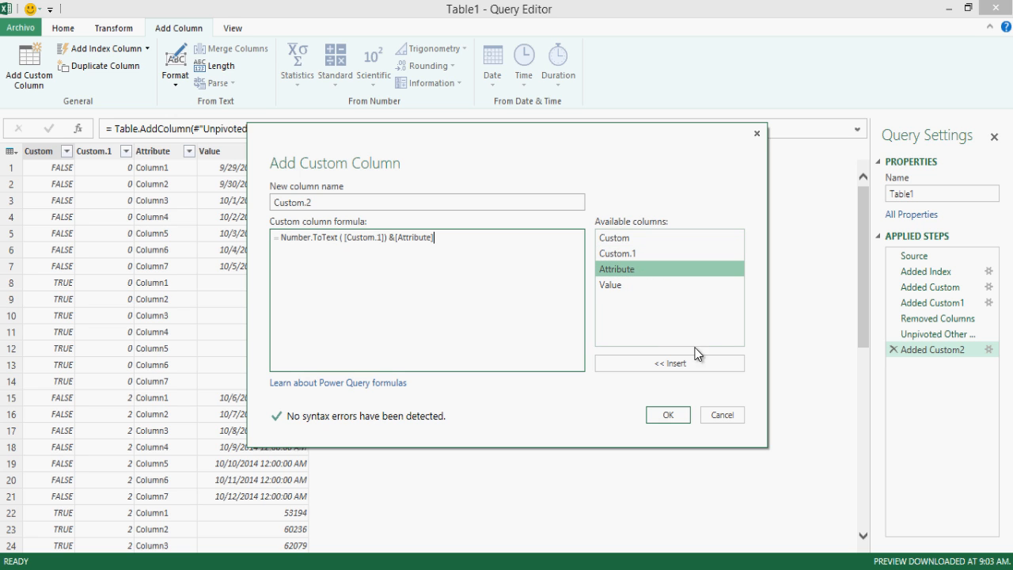
left_click(682, 415)
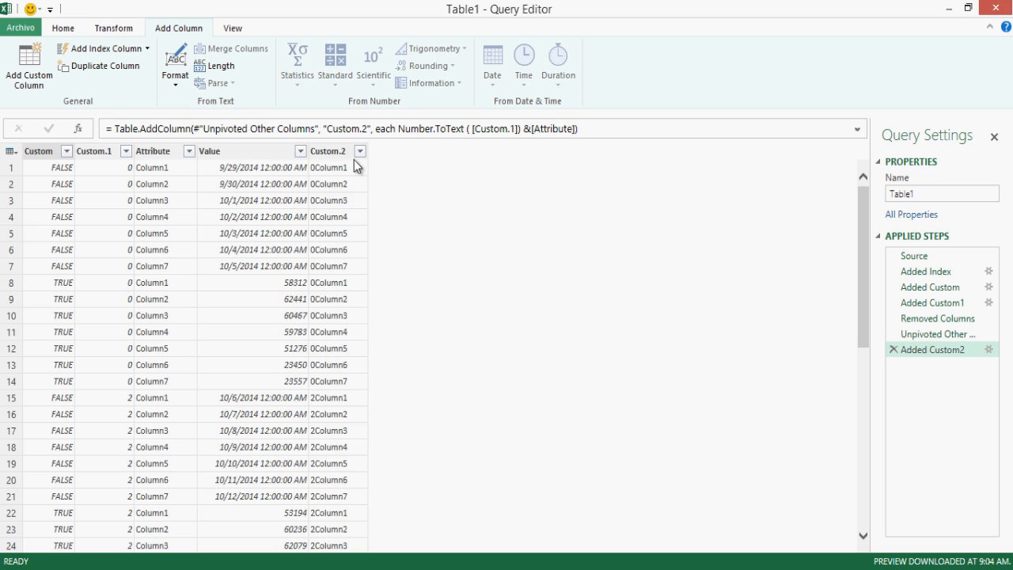
left_click(353, 159)
left_click(354, 267)
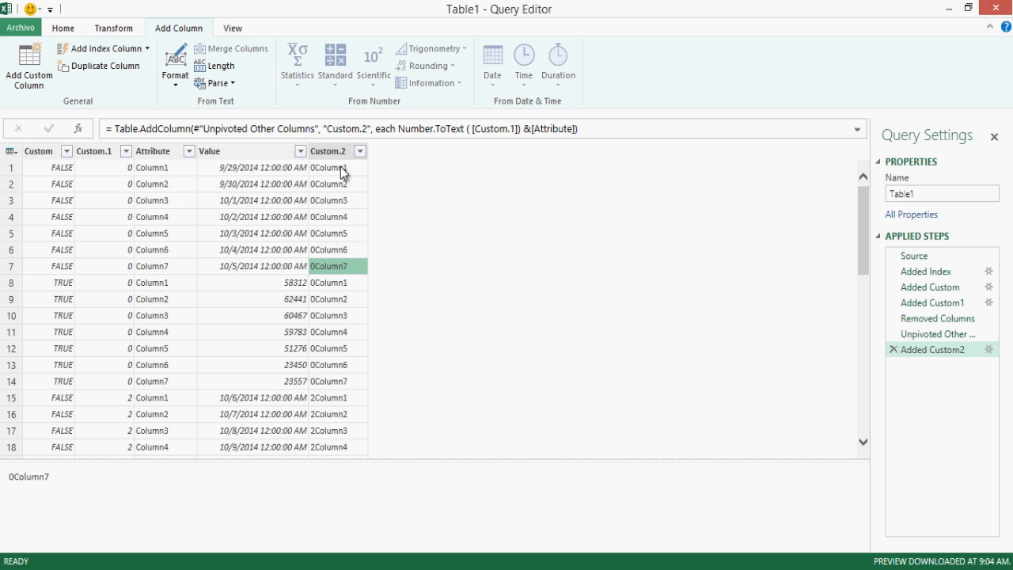
Step: Remove the Custom.1 and Attribute columns
left_click(114, 154)
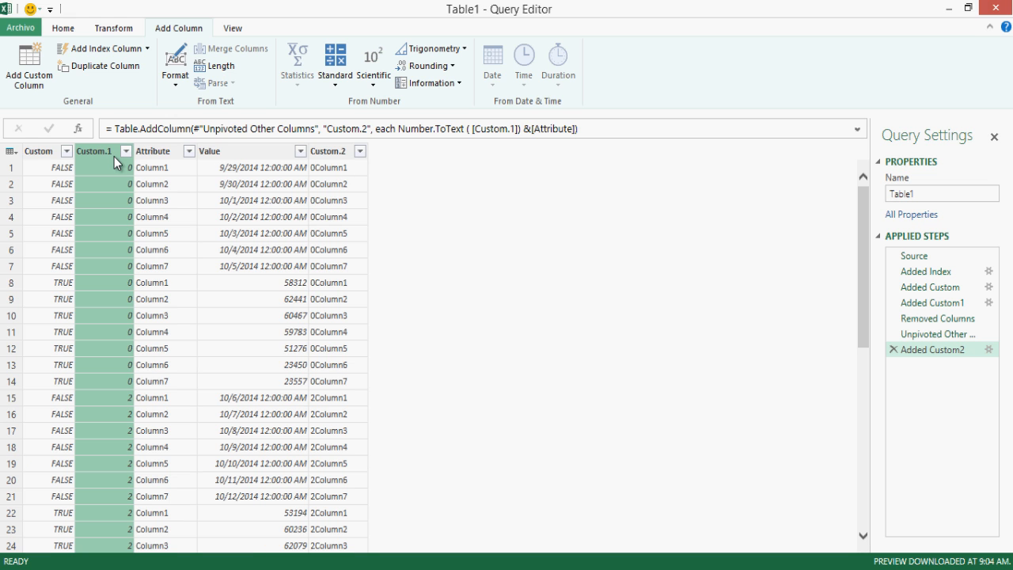
left_click(155, 152, "ctrl")
right_click(163, 156)
left_click(178, 162)
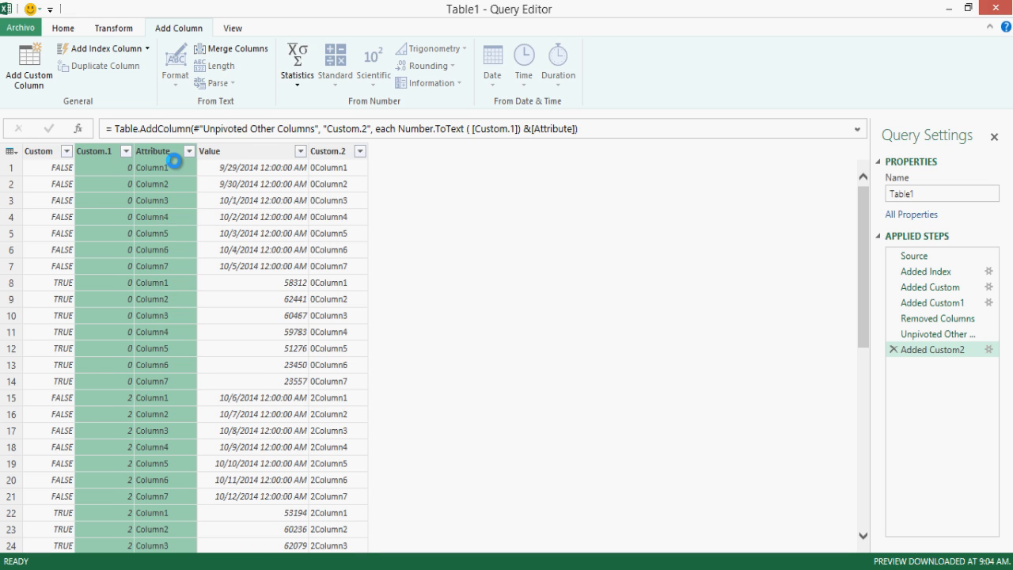
Step: Filter the Custom column to keep only TRUE rows
left_click(200, 156)
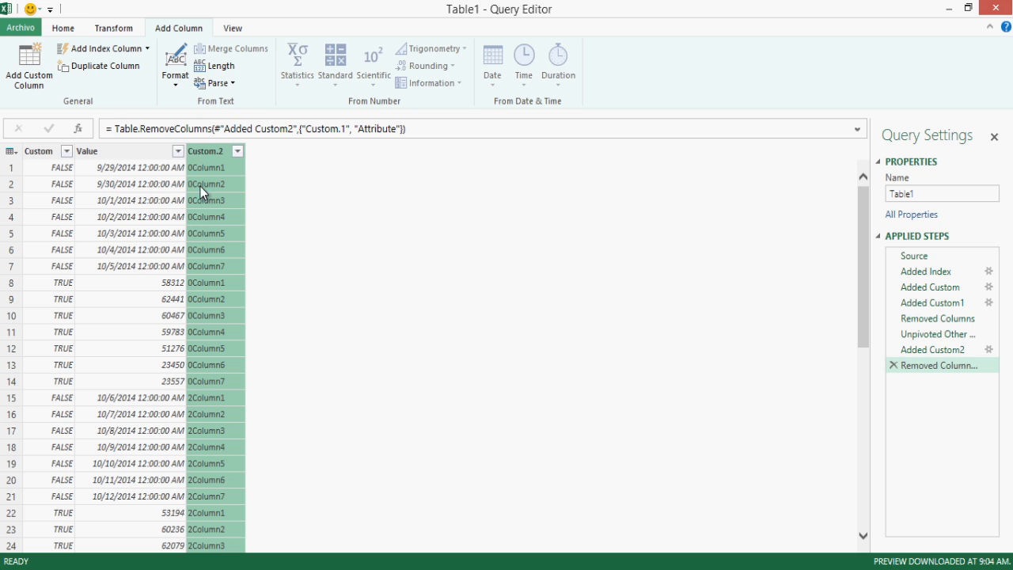
left_click(55, 149)
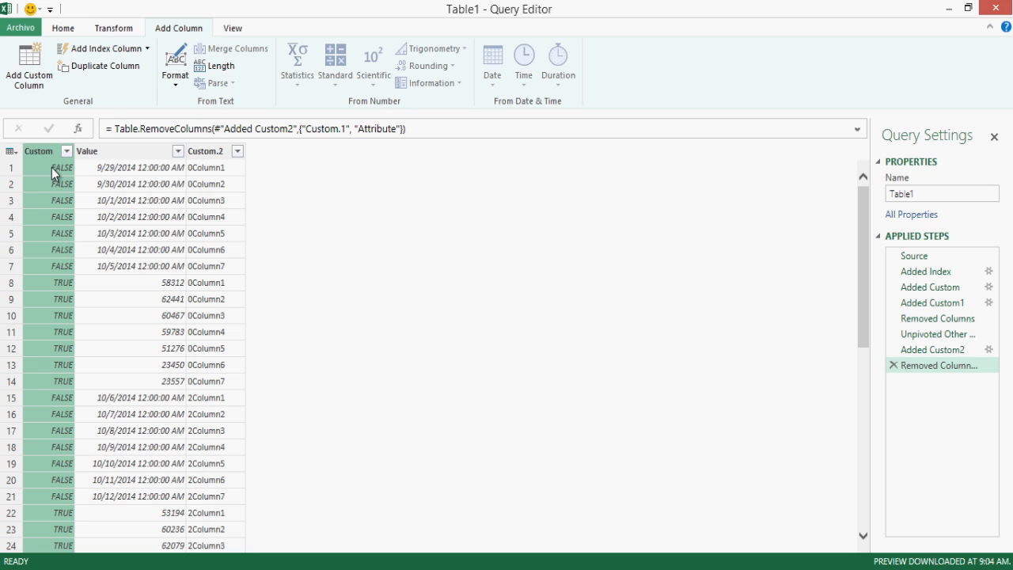
left_click(69, 170)
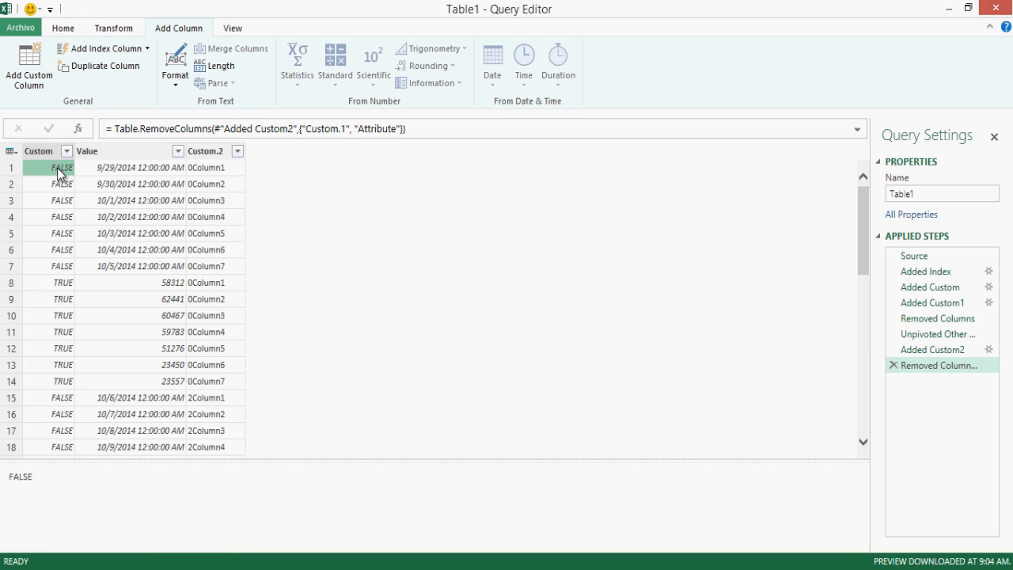
left_click(63, 283)
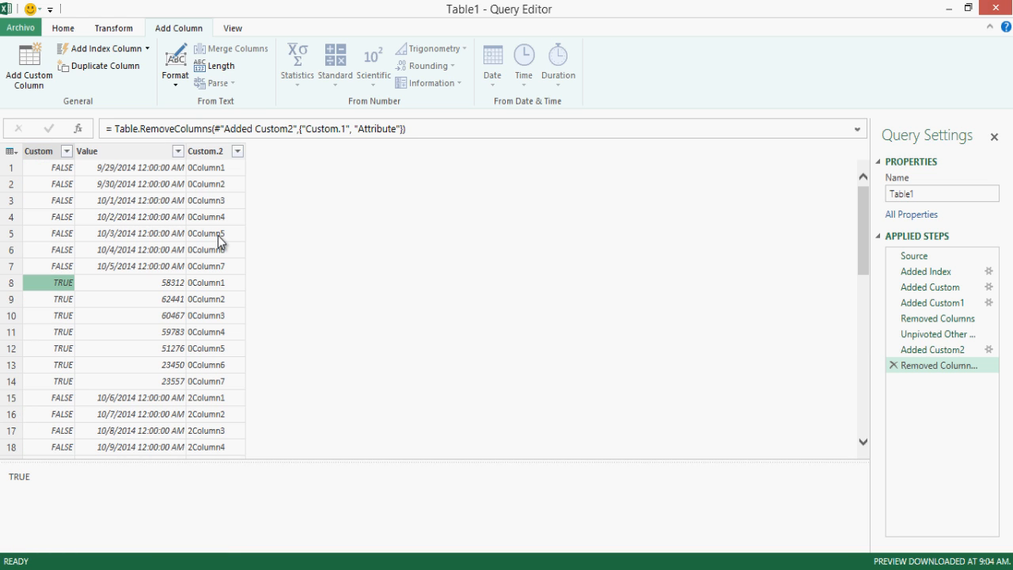
left_click(67, 151)
left_click(118, 318)
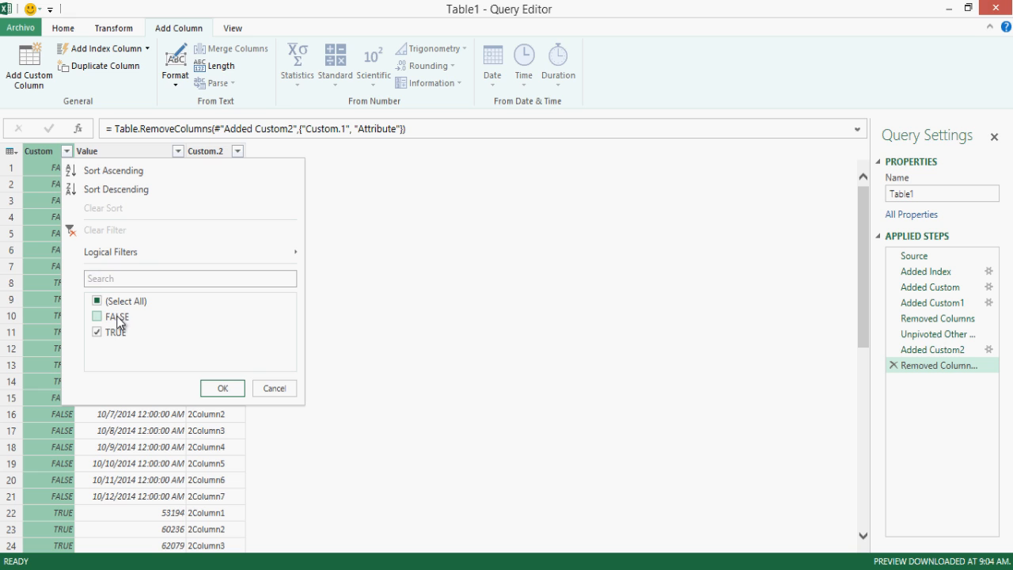
left_click(125, 334)
left_click(121, 333)
left_click(239, 395)
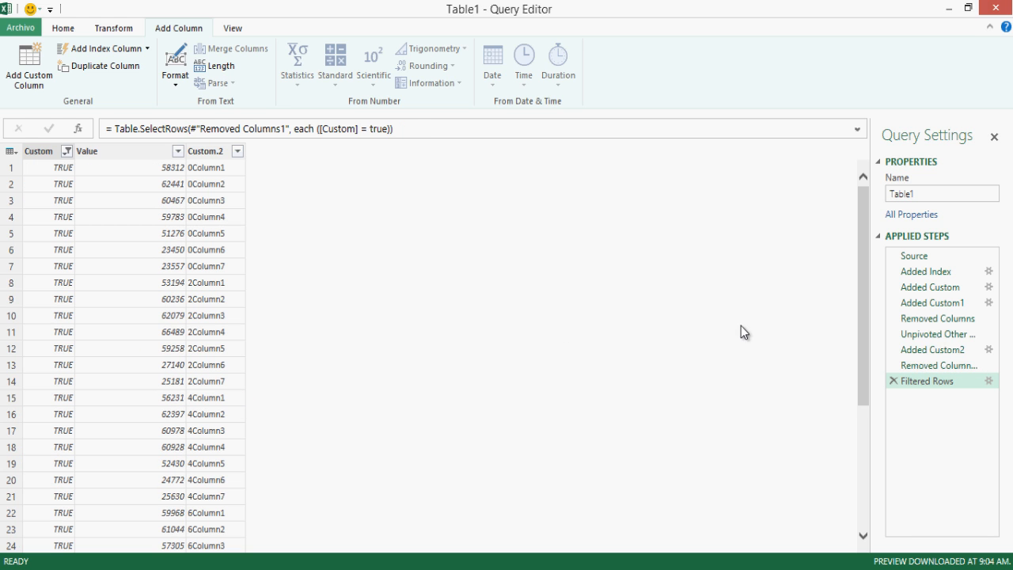
Step: Review the applied steps and delete the TRUE-only Filtered Rows step
left_click(917, 366)
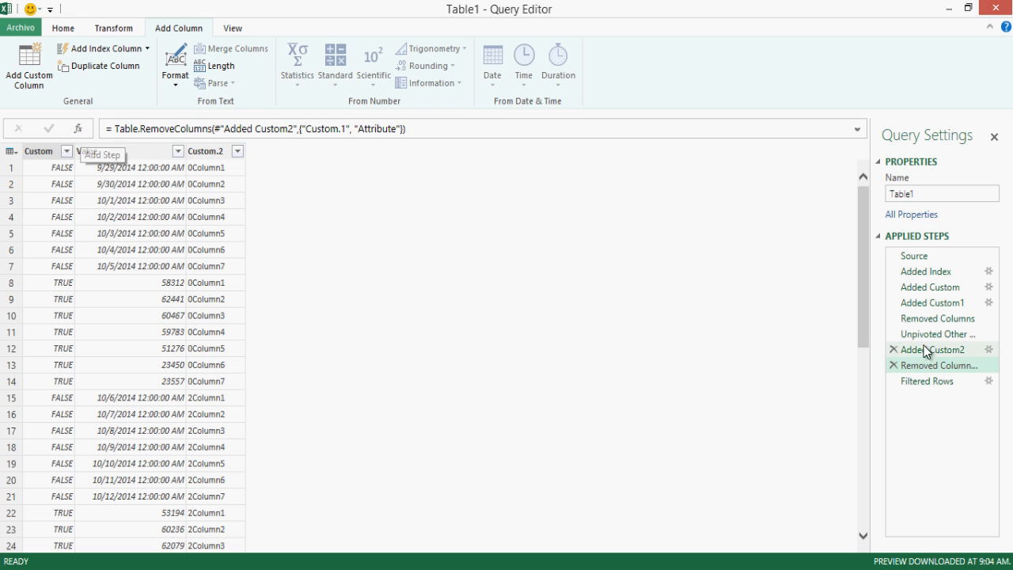
left_click(911, 381)
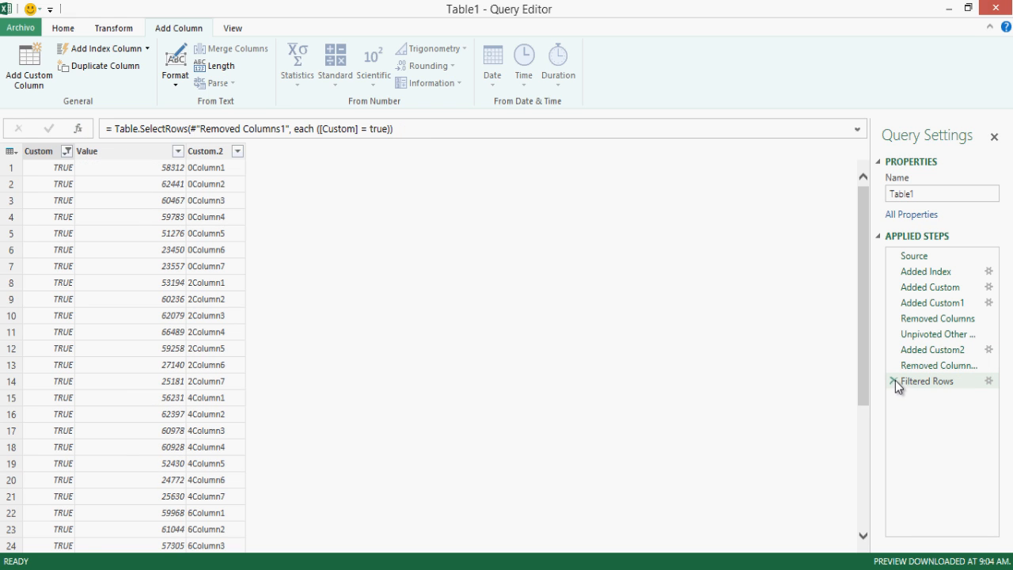
left_click(894, 380)
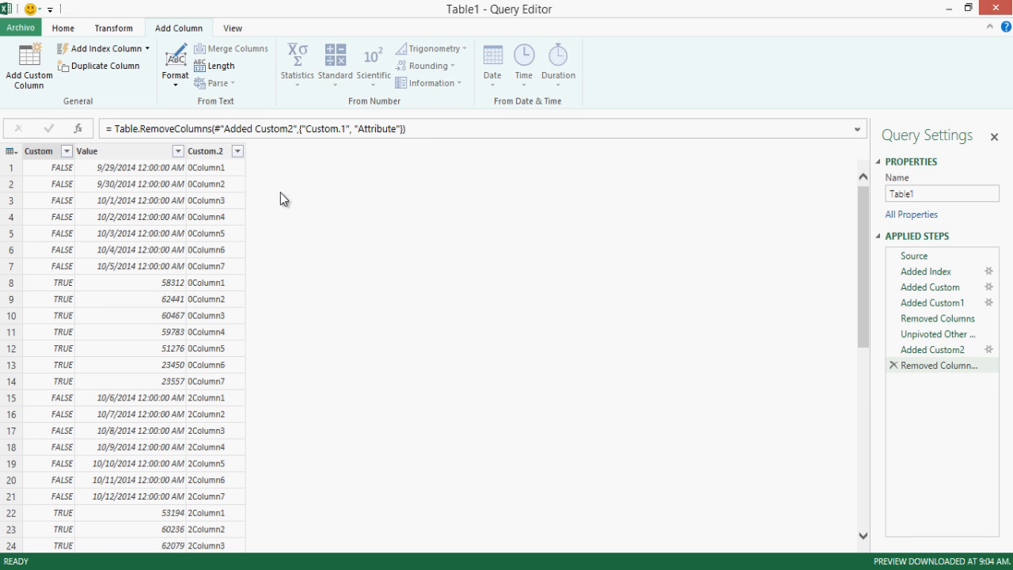
Step: Add a Custom1 step referencing Removed Columns1 and filter Custom to TRUE only
left_click(77, 131)
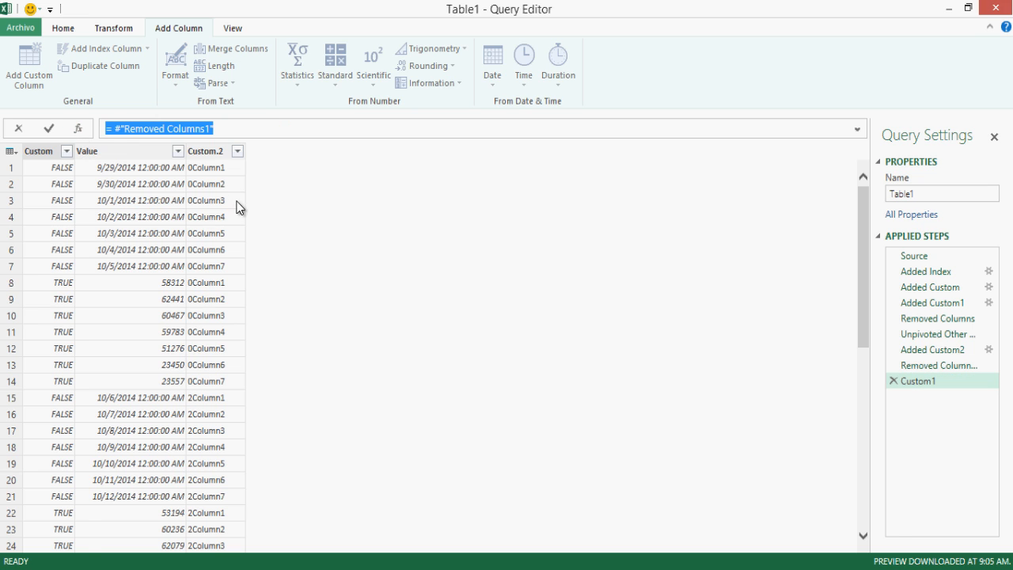
left_click(915, 380)
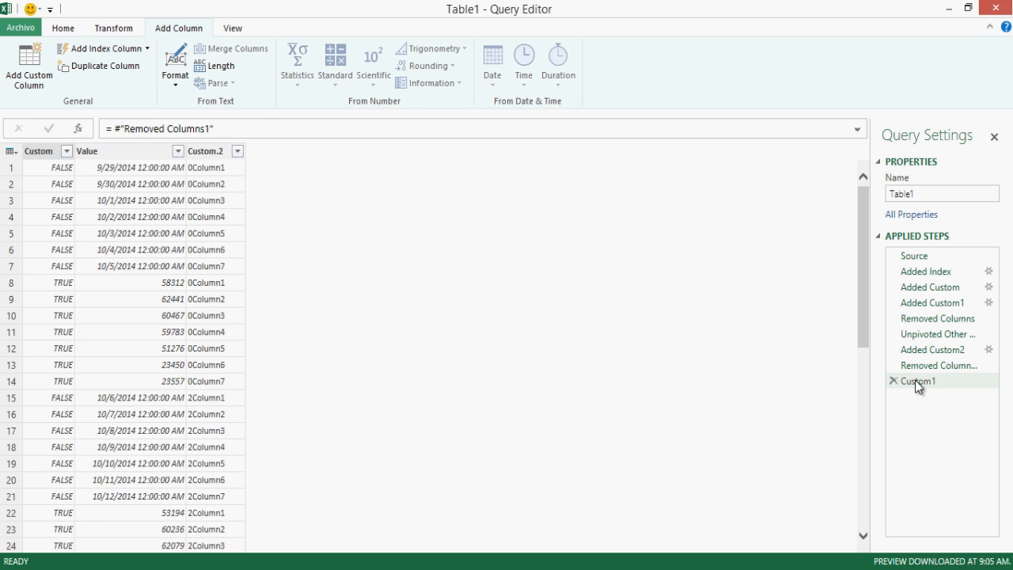
left_click(65, 158)
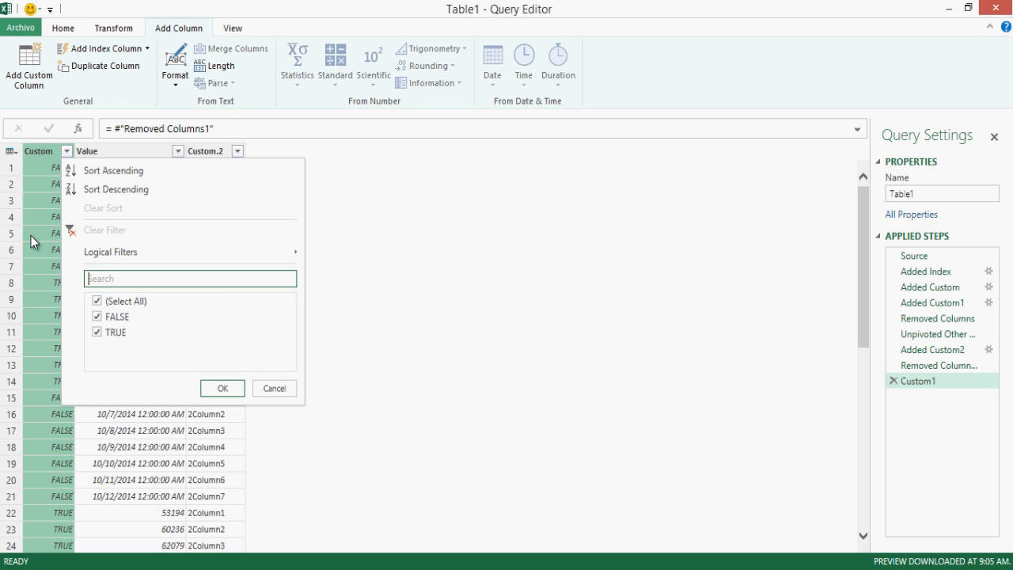
left_click(121, 317)
left_click(226, 393)
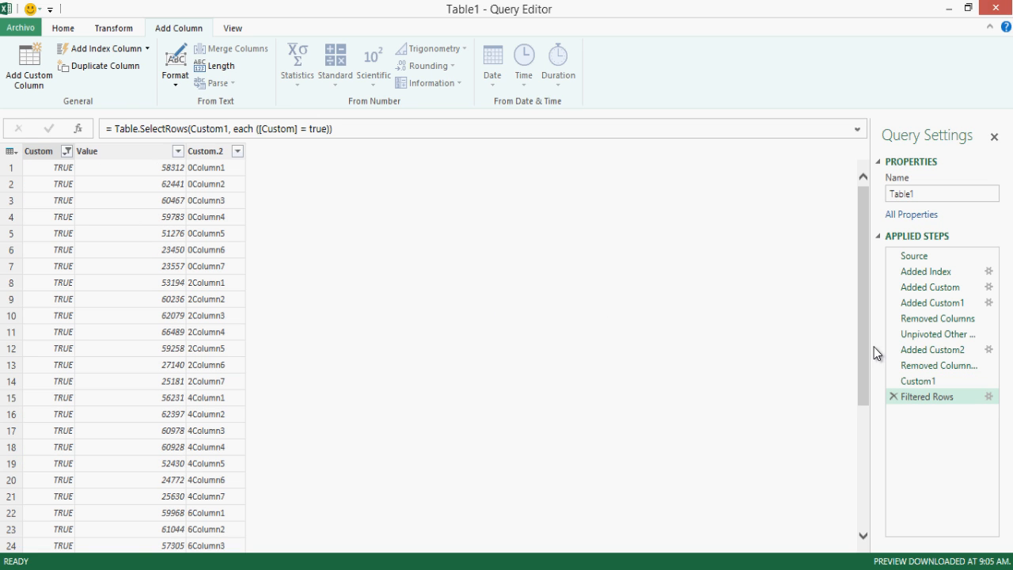
Step: Insert a TRUE-only Filtered Rows1 step directly after Custom1
left_click(930, 383)
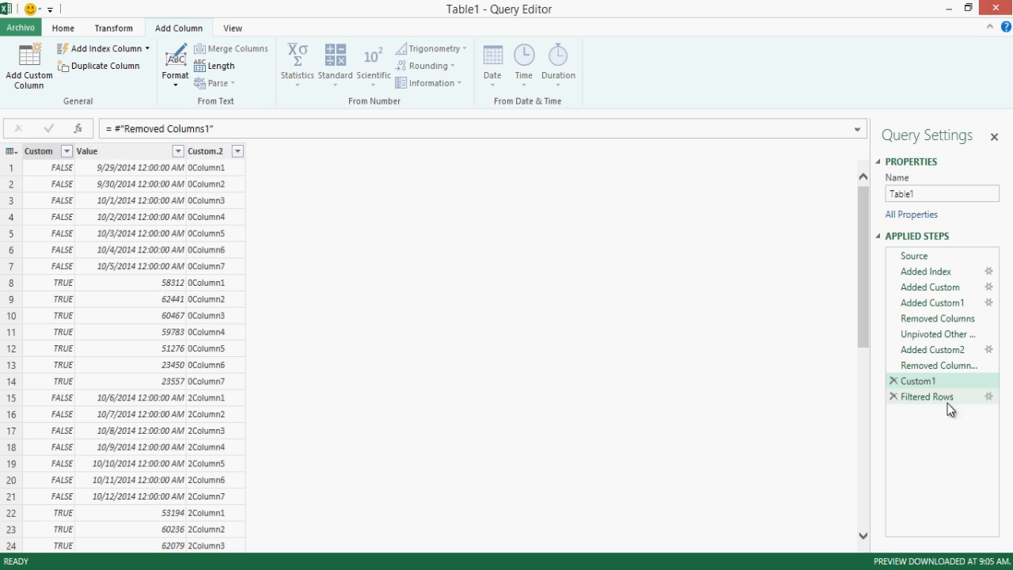
left_click(66, 151)
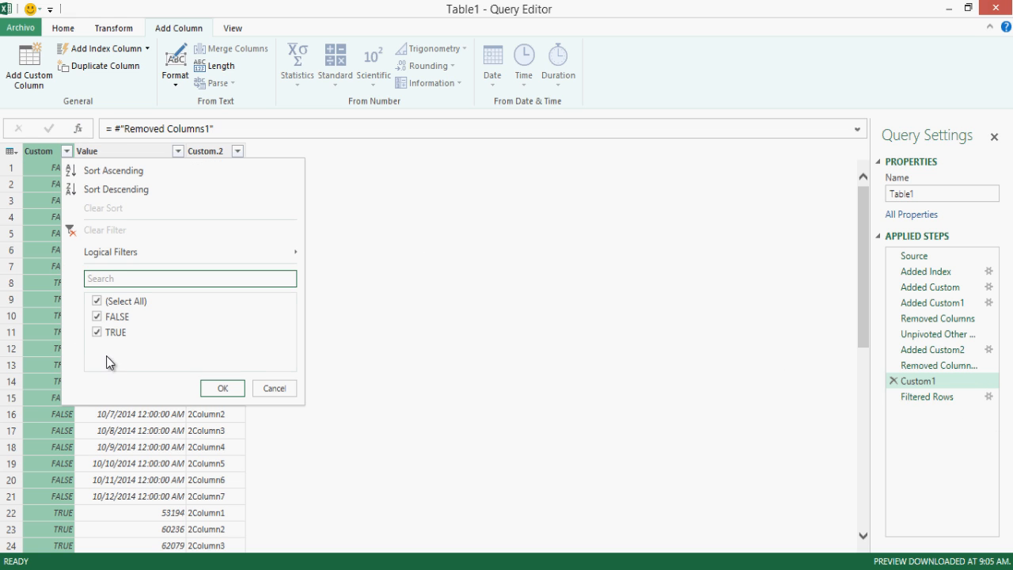
left_click(96, 316)
left_click(224, 387)
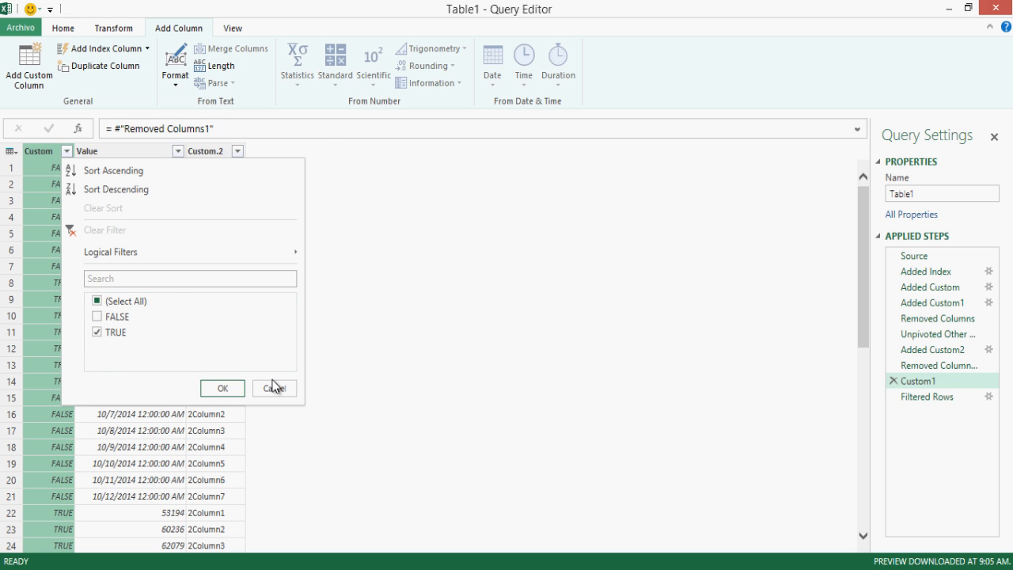
Step: In the Filtered Rows step's formula, select its Filtered Rows1 source reference for replacement
left_click(919, 413)
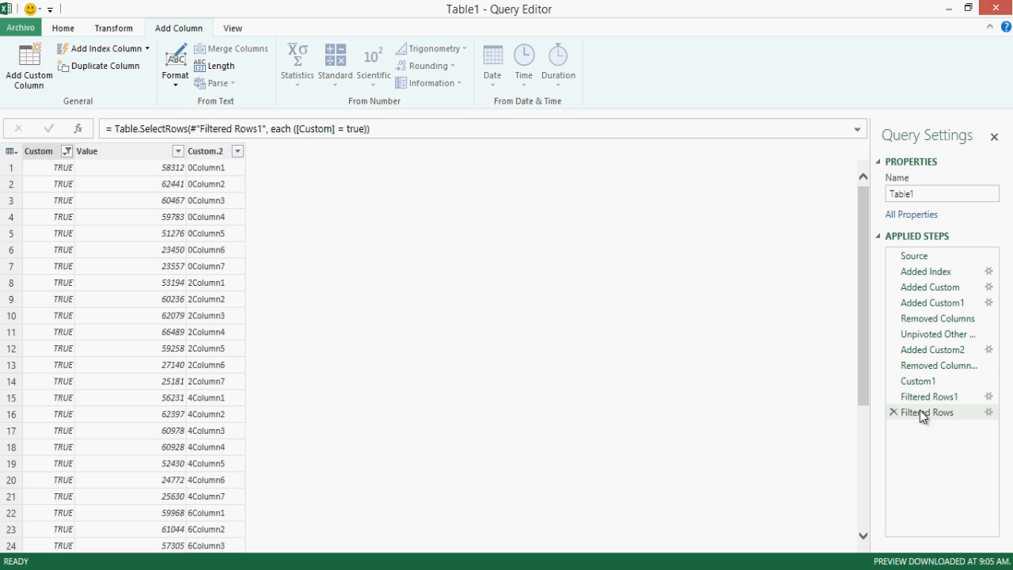
left_click(924, 398)
left_click(925, 412)
double_click(257, 129)
left_click_drag(234, 130, 200, 132)
left_click(269, 130)
Step: Change the last step's formula to SelectRows(Custom1, each [Custom]=false)
key("BackSpace")
key("BackSpace")
key("BackSpace")
key("Delete")
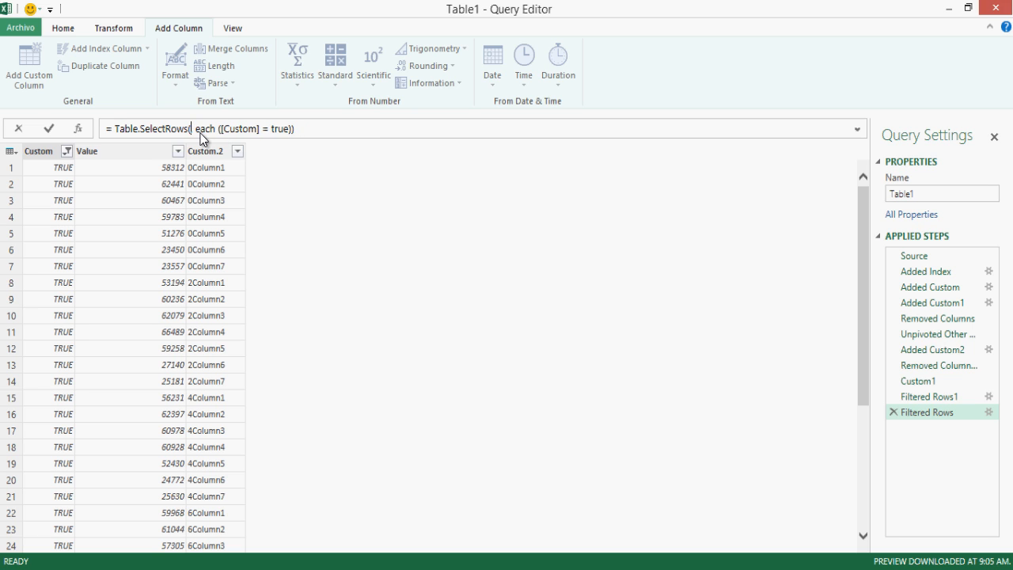
type("Custom1,")
type("fals")
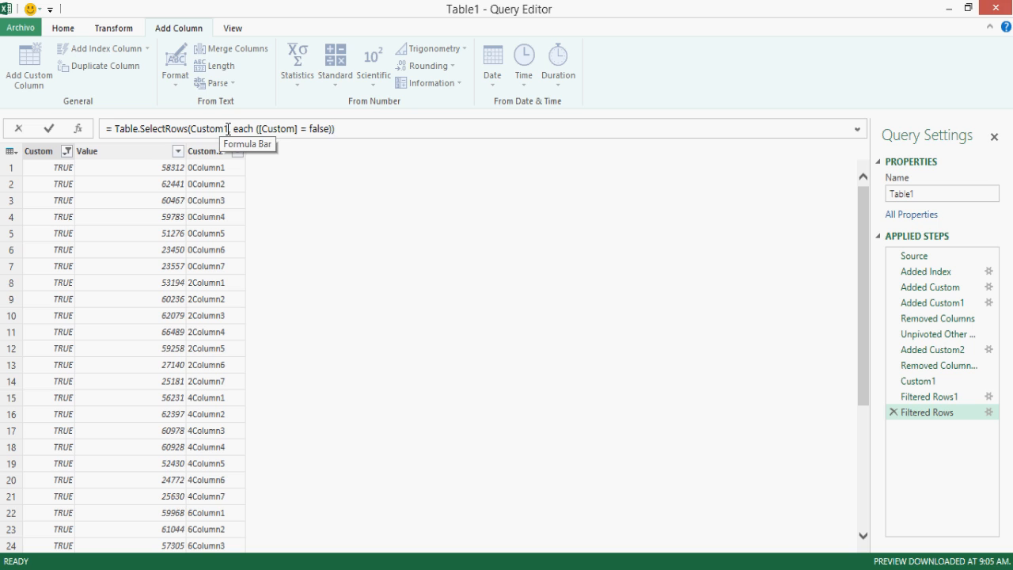
left_click_drag(229, 128, 190, 130)
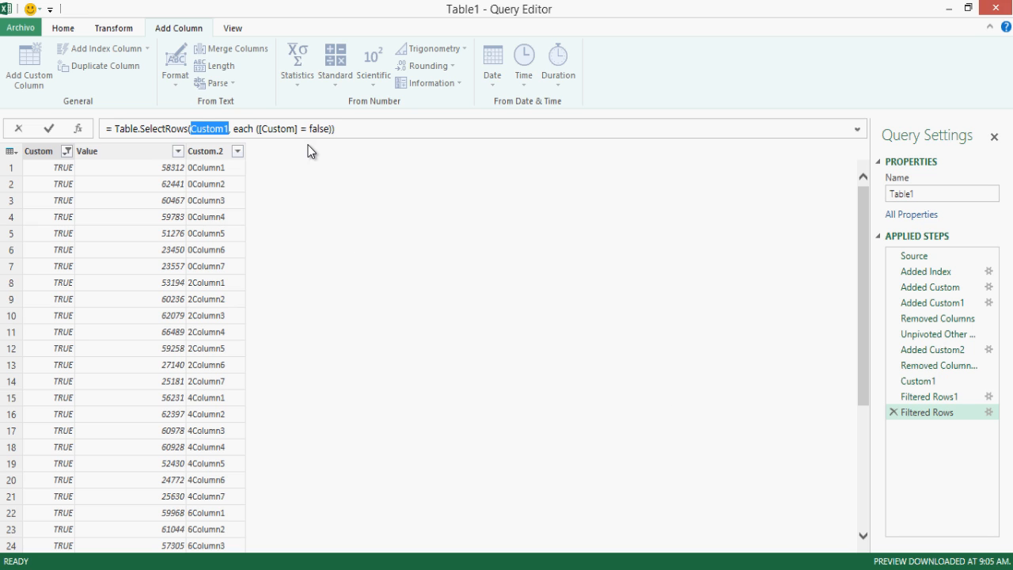
left_click(318, 128)
key("Return")
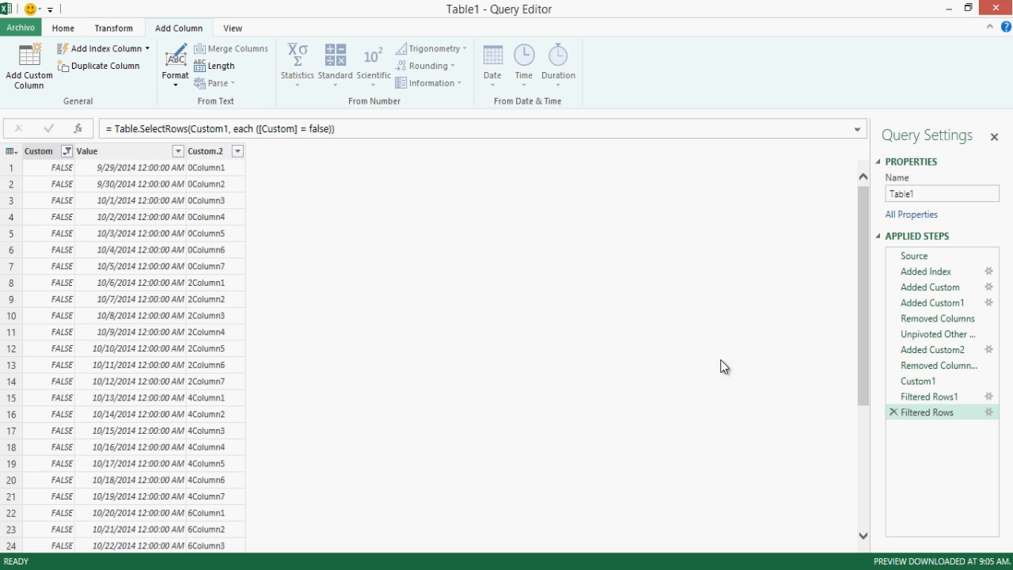
Step: Rename the FALSE-filter step to DataSet2 and the TRUE-filter step to DataSet1
left_click(953, 400)
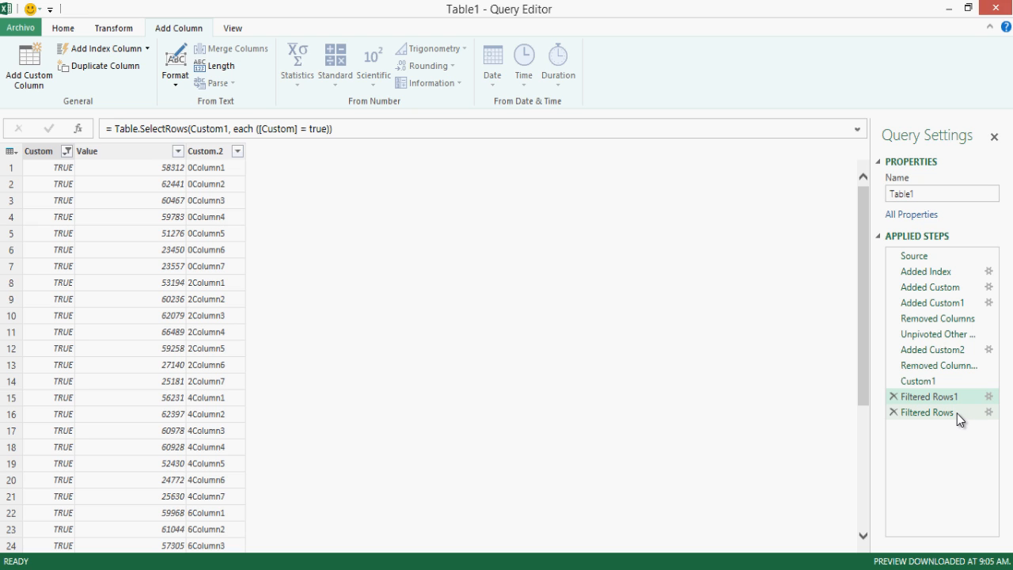
right_click(955, 401)
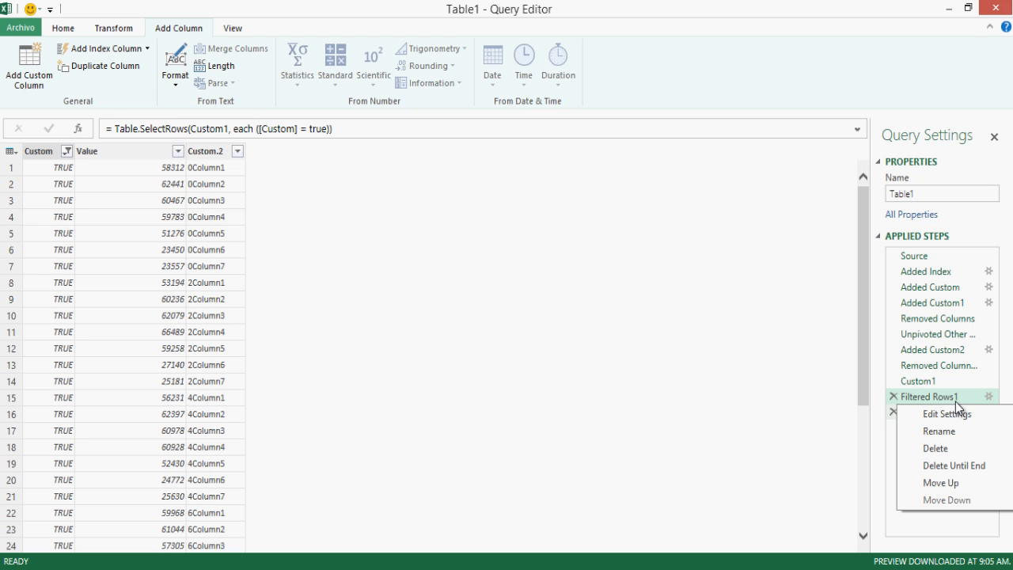
left_click(954, 430)
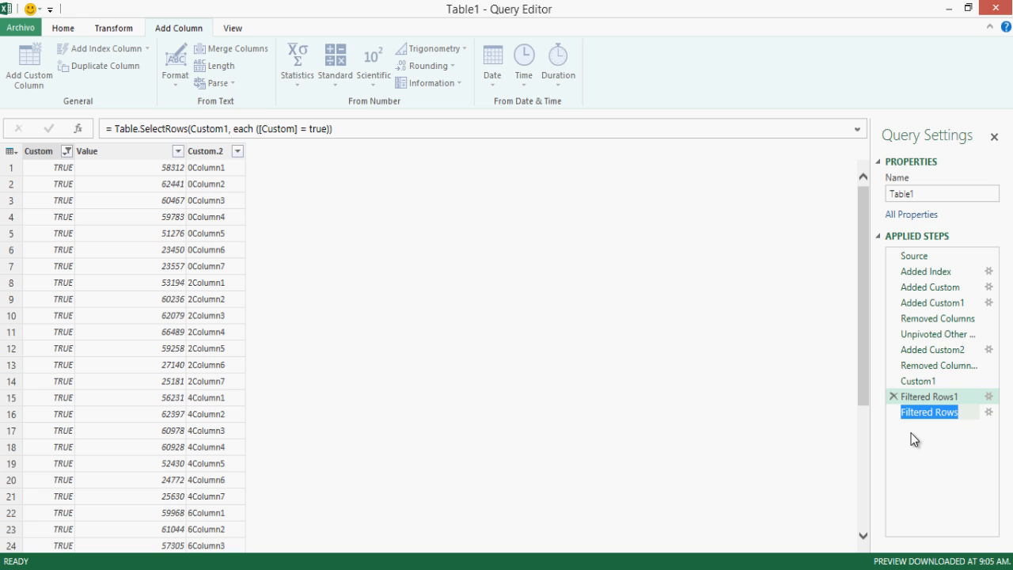
type("DataSet")
key("Return")
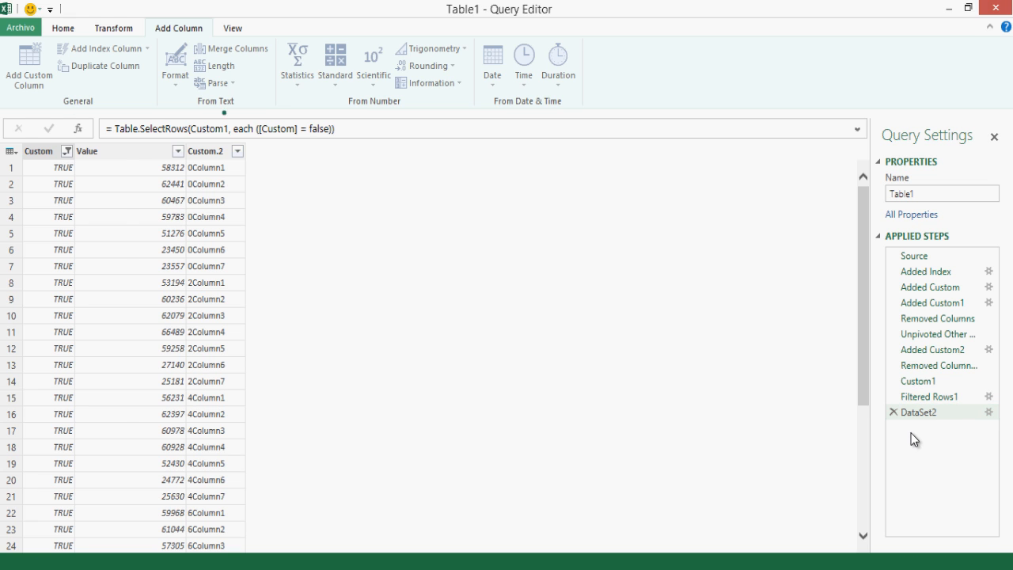
right_click(941, 399)
left_click(944, 414)
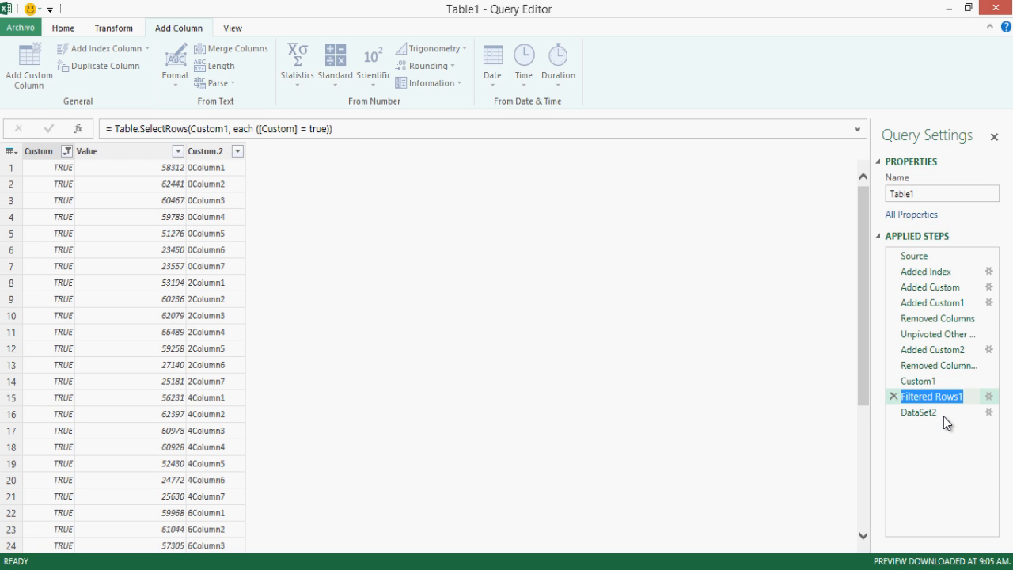
type("DataSet1")
key("Return")
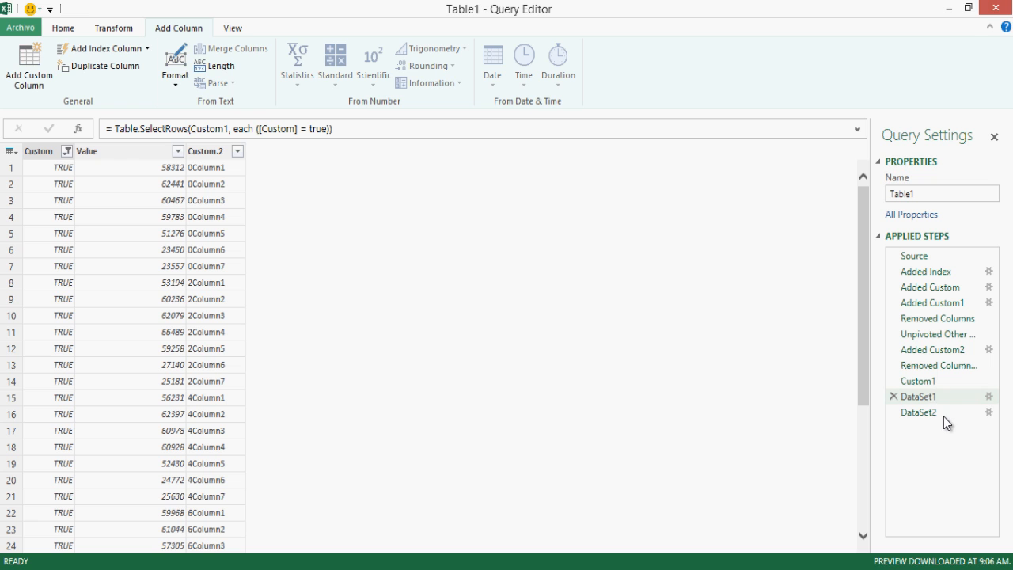
left_click(931, 410)
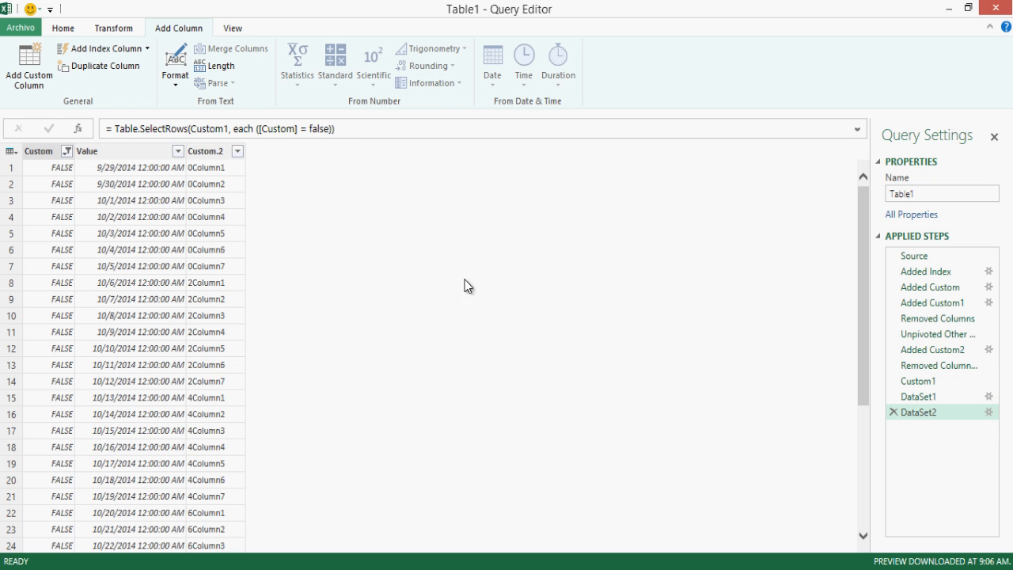
left_click(79, 28)
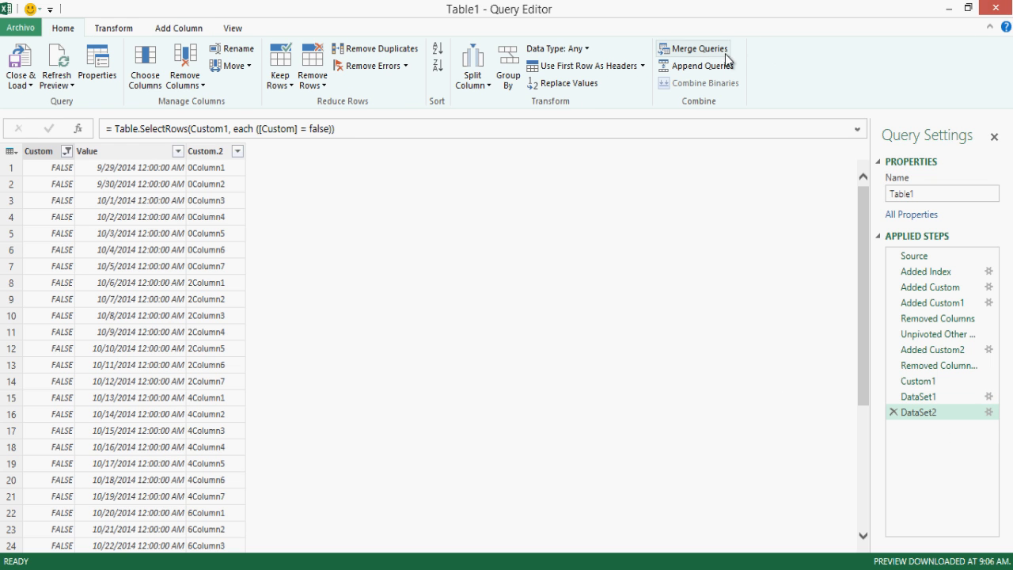
Step: Merge the query with Table1 (Current) on Custom.2 in both tables, keeping only matching rows
left_click(700, 49)
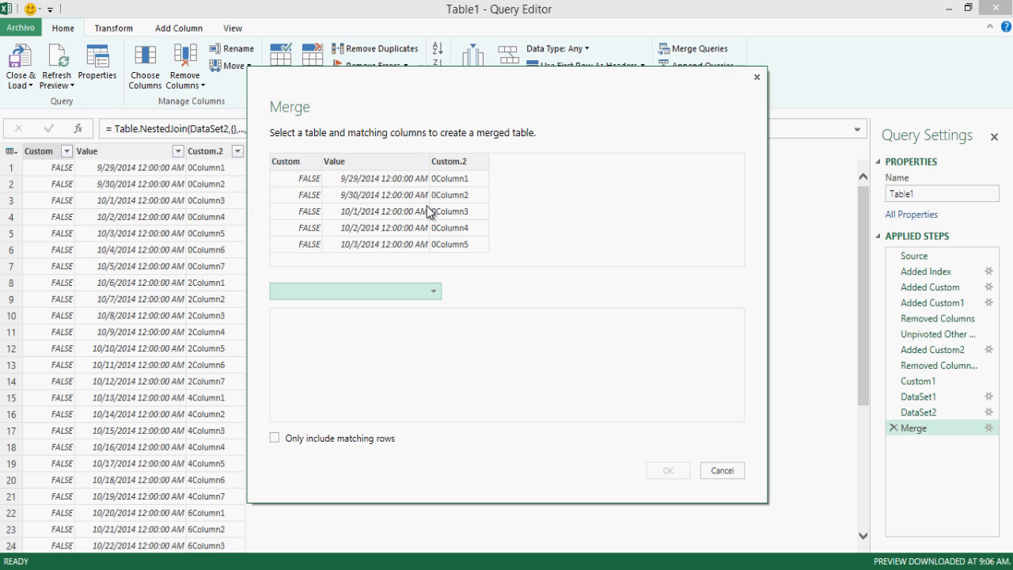
left_click(419, 293)
left_click(421, 305)
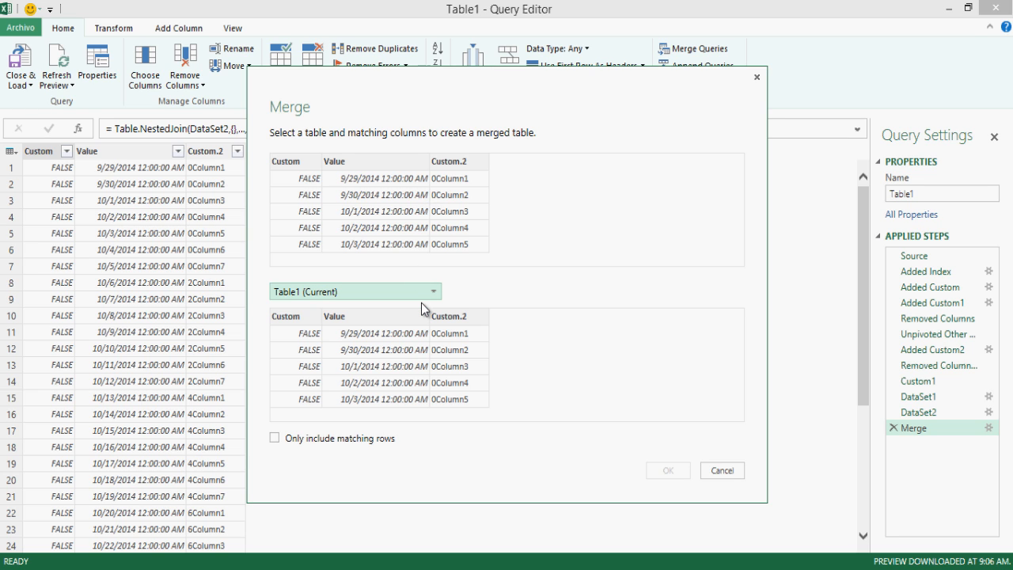
left_click(321, 440)
left_click(444, 318)
left_click(464, 162)
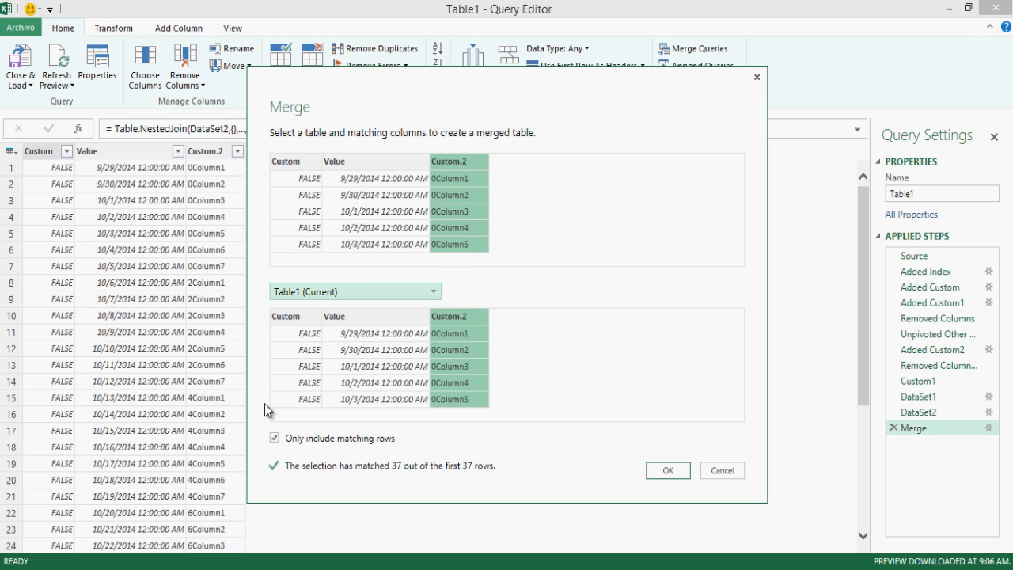
left_click(666, 470)
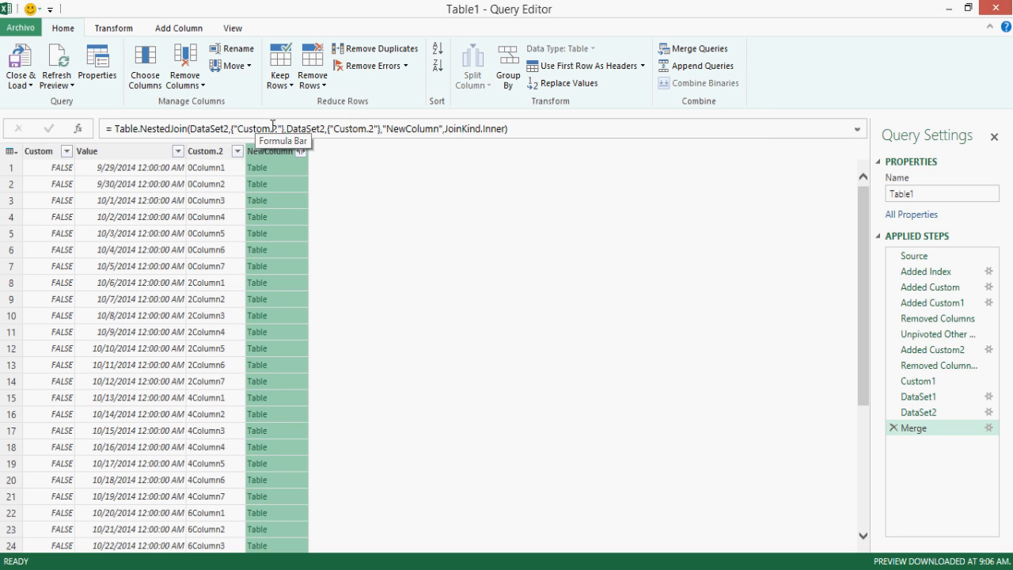
Step: Change the merge's second table from DataSet2 to DataSet1, then select the Custom and Custom.2 columns
left_click(323, 133)
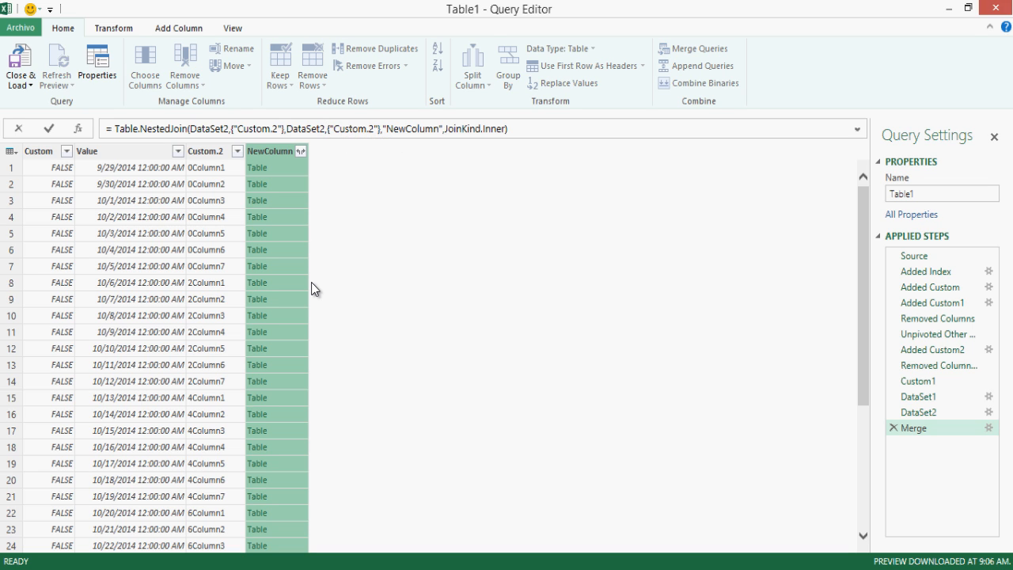
key("BackSpace")
type("1")
key("Return")
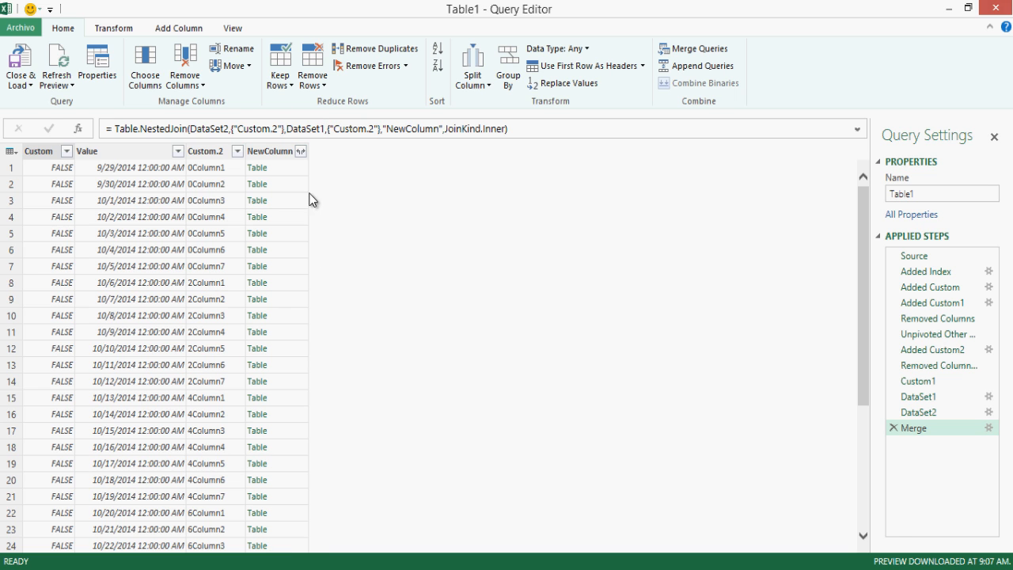
left_click(281, 171)
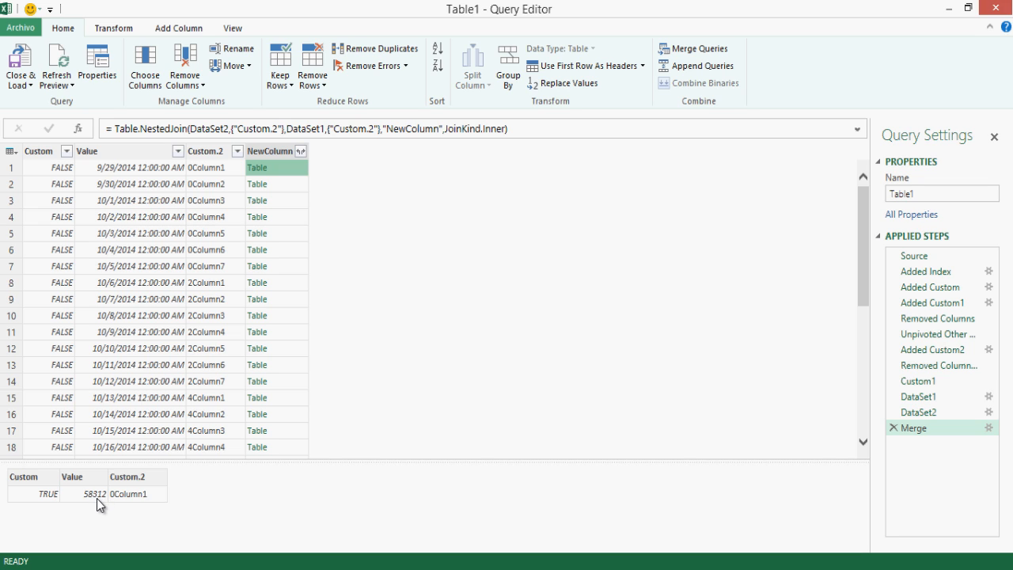
left_click(213, 149)
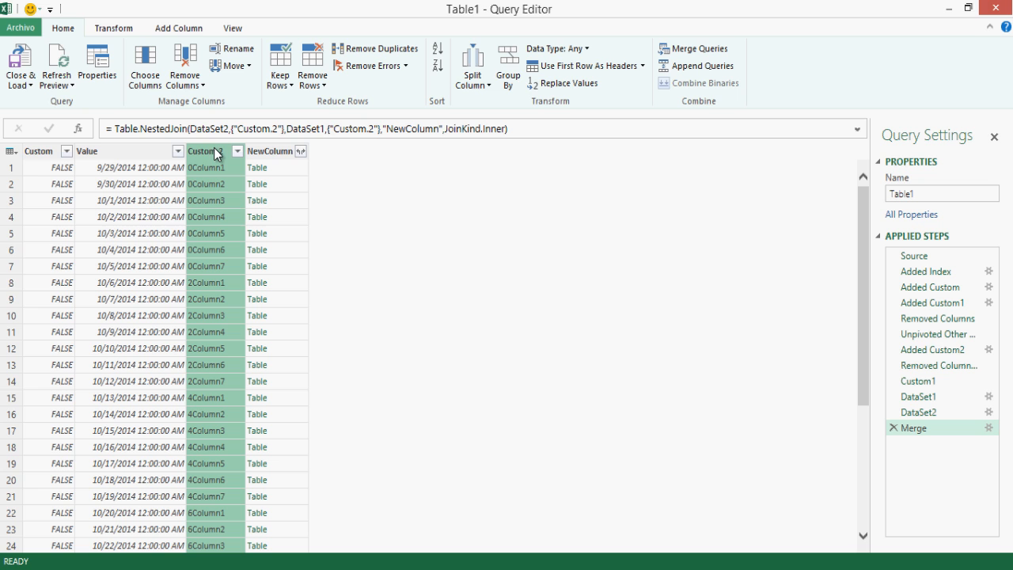
left_click(45, 153, "ctrl")
Step: Remove Custom and Custom.2, then expand NewColumn to only its Value field without prefix
right_click(49, 156)
left_click(61, 165)
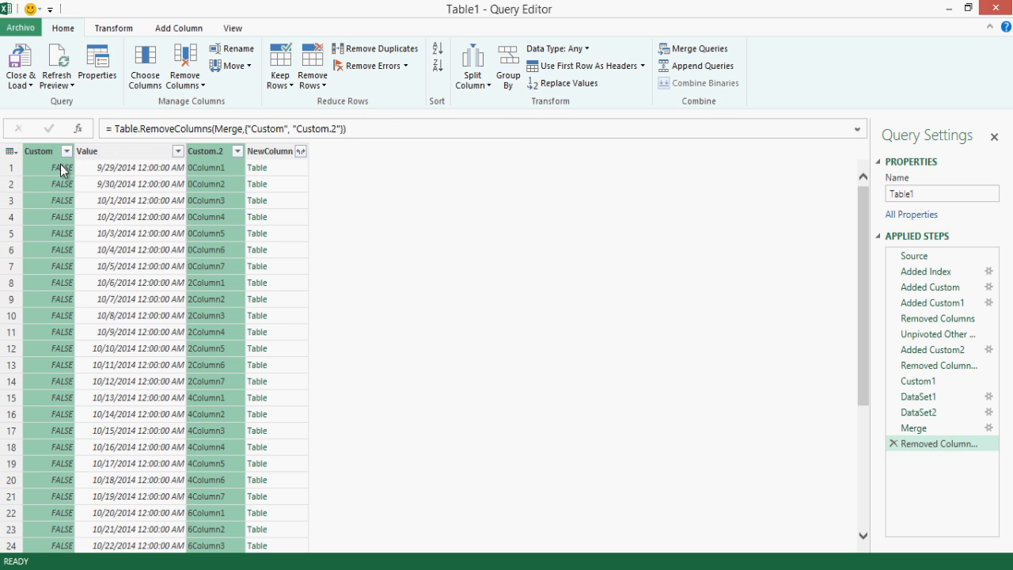
left_click(166, 167)
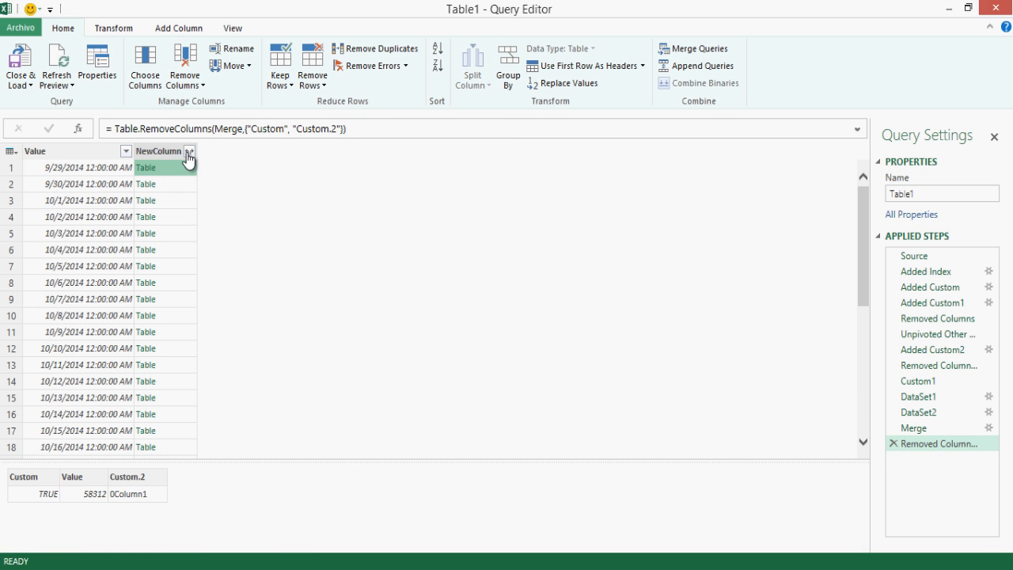
left_click(190, 150)
left_click(219, 305)
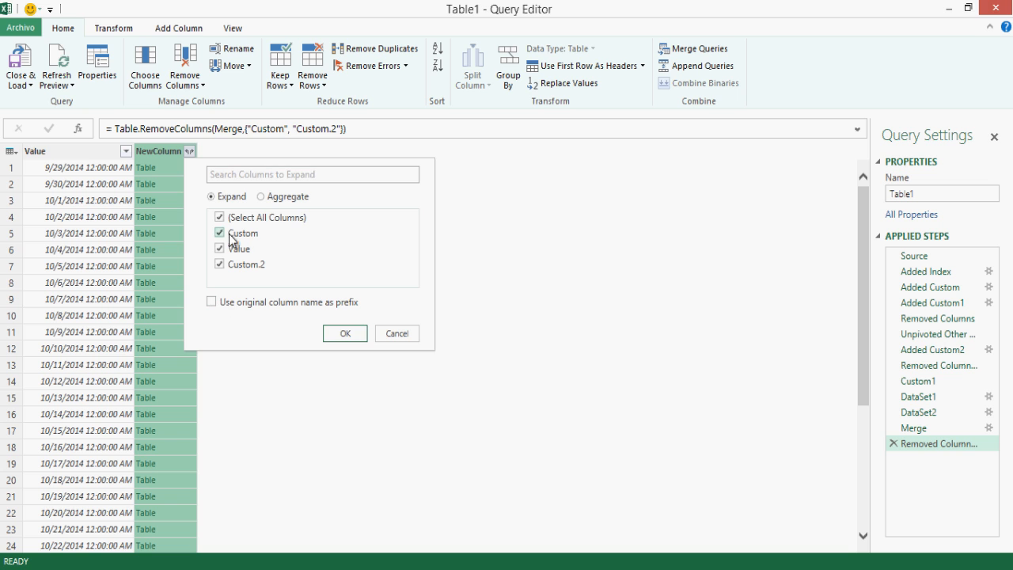
left_click(220, 217)
left_click(220, 249)
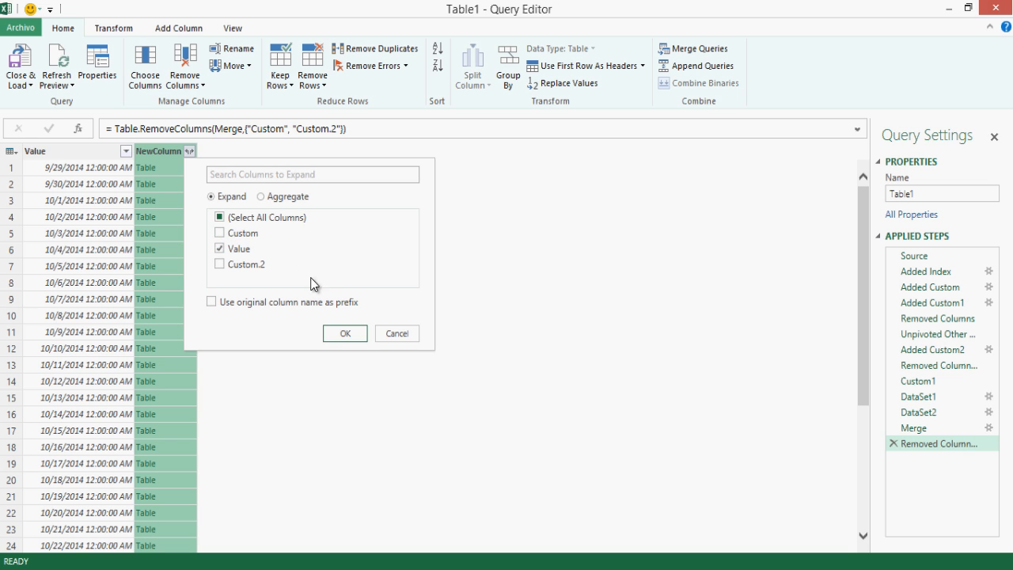
left_click(339, 333)
Step: Rename the expanded columns to Date and Value
left_click(55, 151)
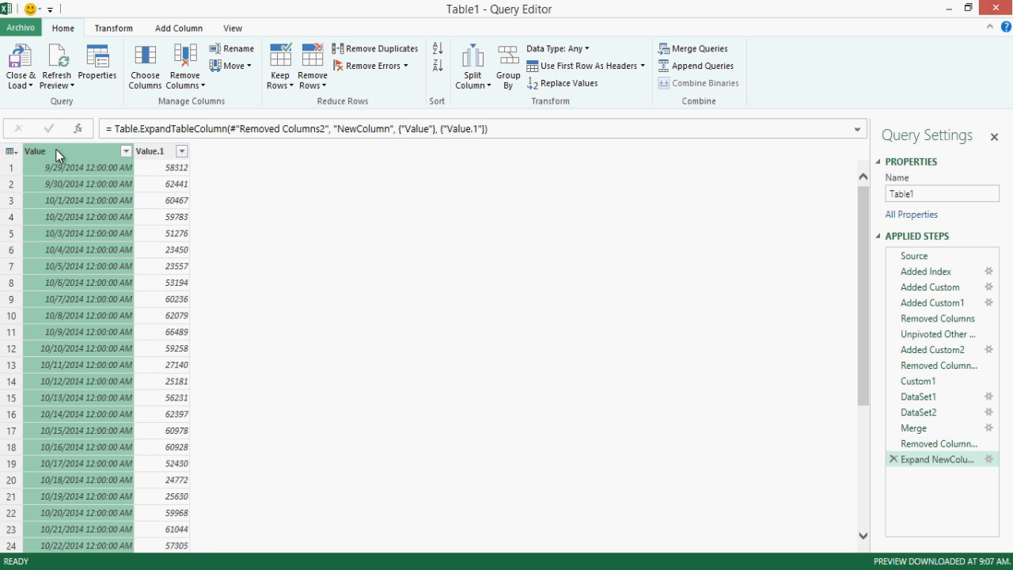
double_click(55, 154)
type("Date")
key("Return")
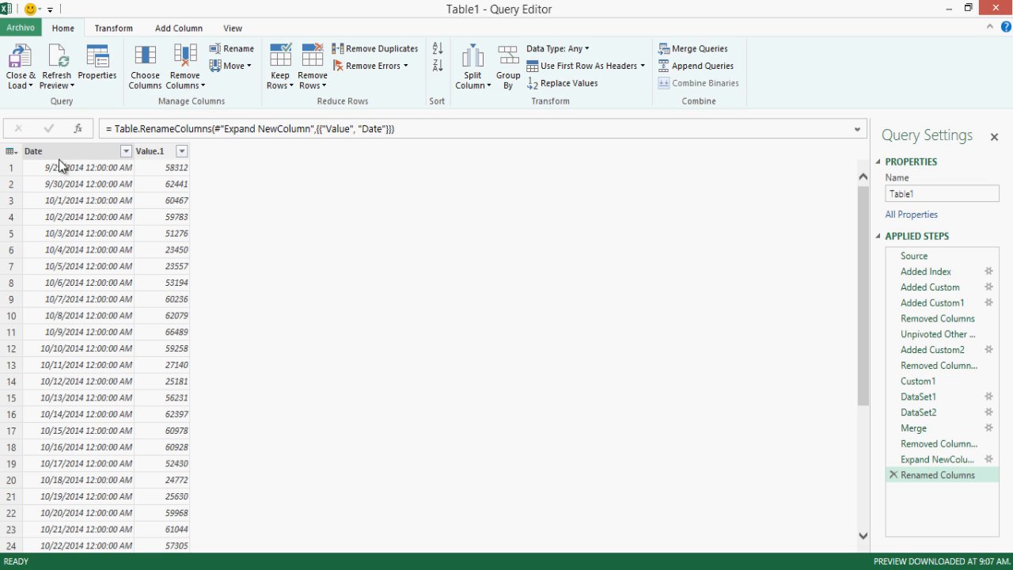
double_click(159, 147)
type("Value")
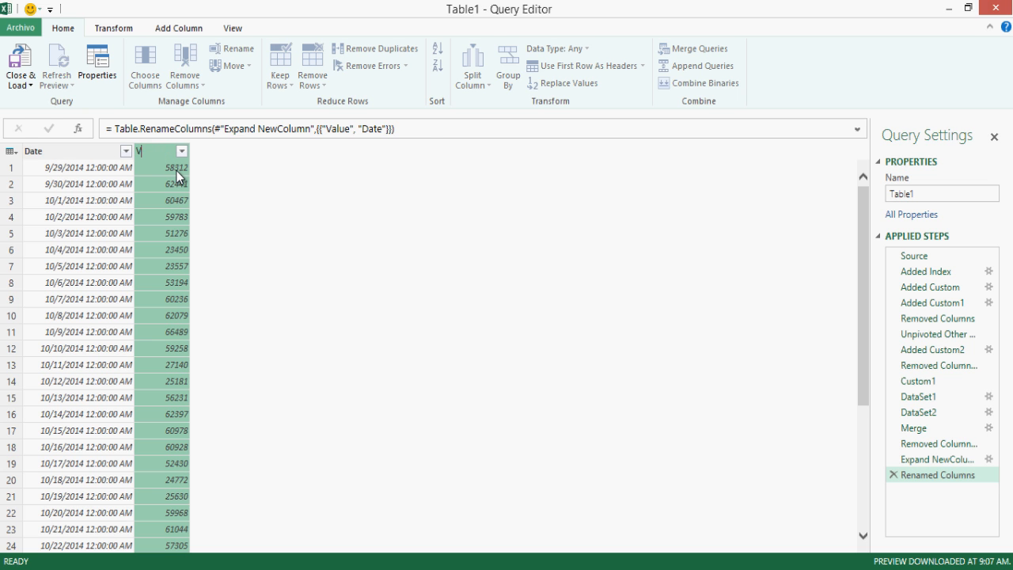
key("Return")
left_click(94, 152)
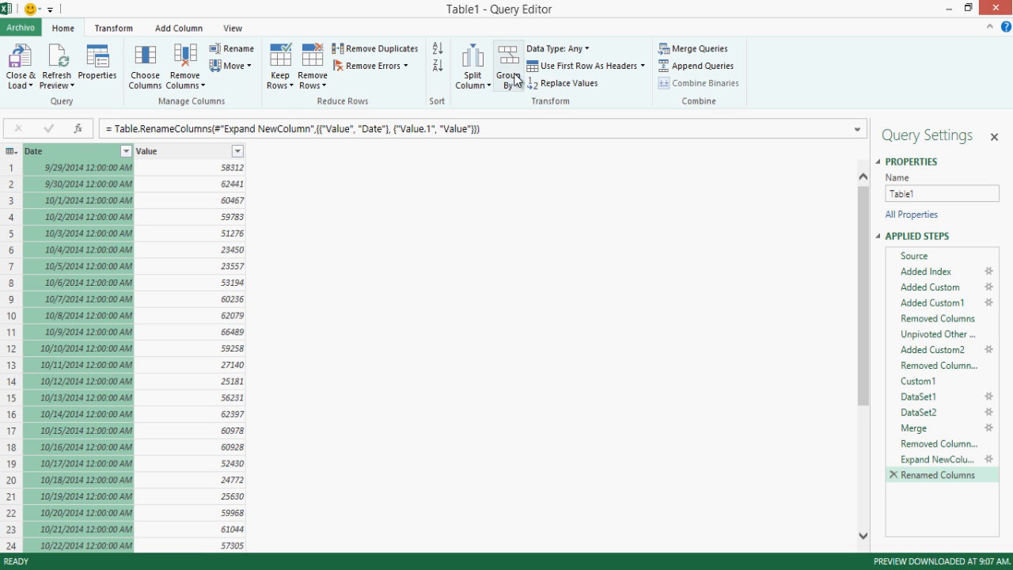
Step: Set the Date column to Date type and the Value column to Whole Number
left_click(553, 48)
left_click(556, 144)
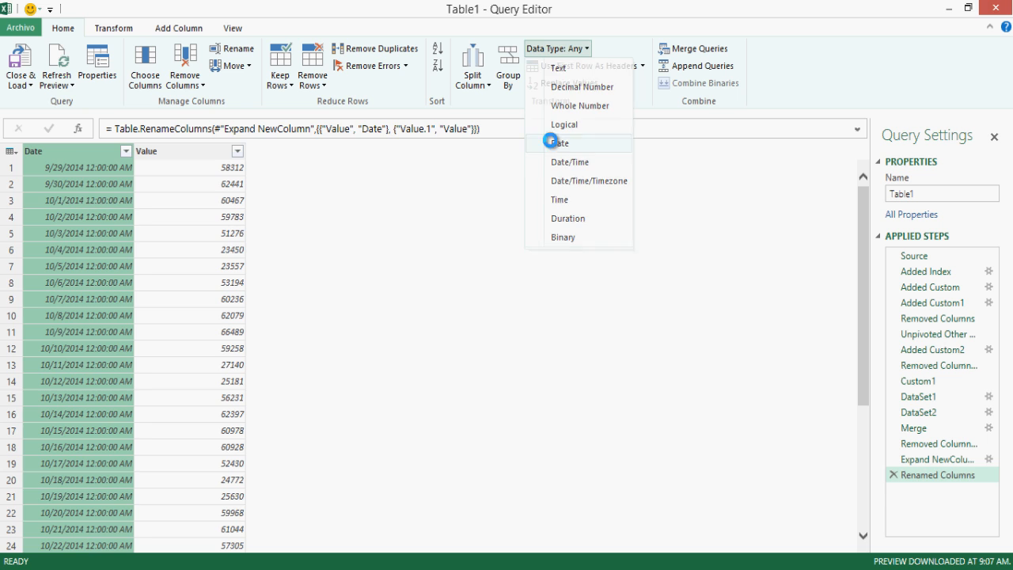
left_click(173, 151)
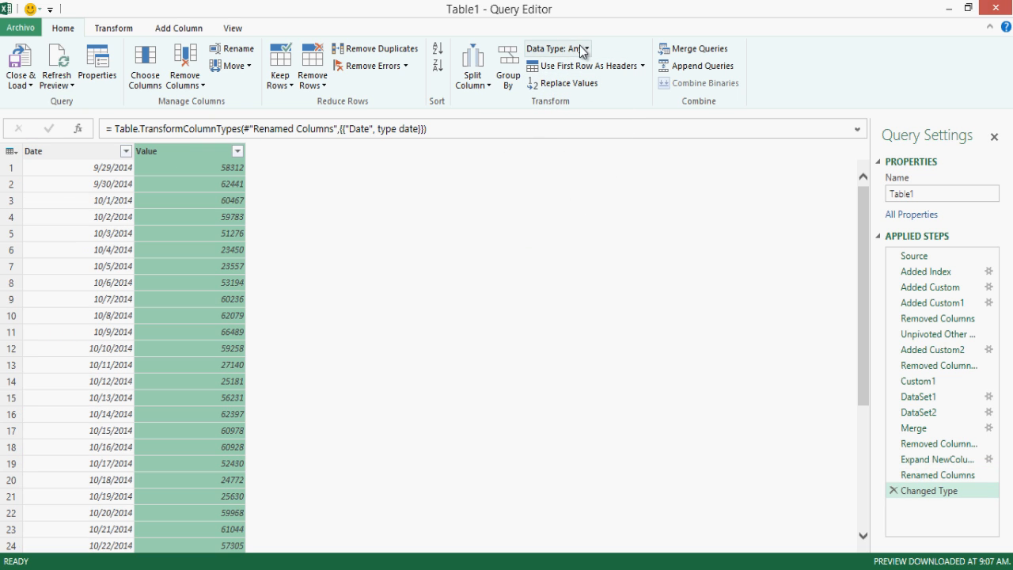
left_click(583, 49)
left_click(599, 107)
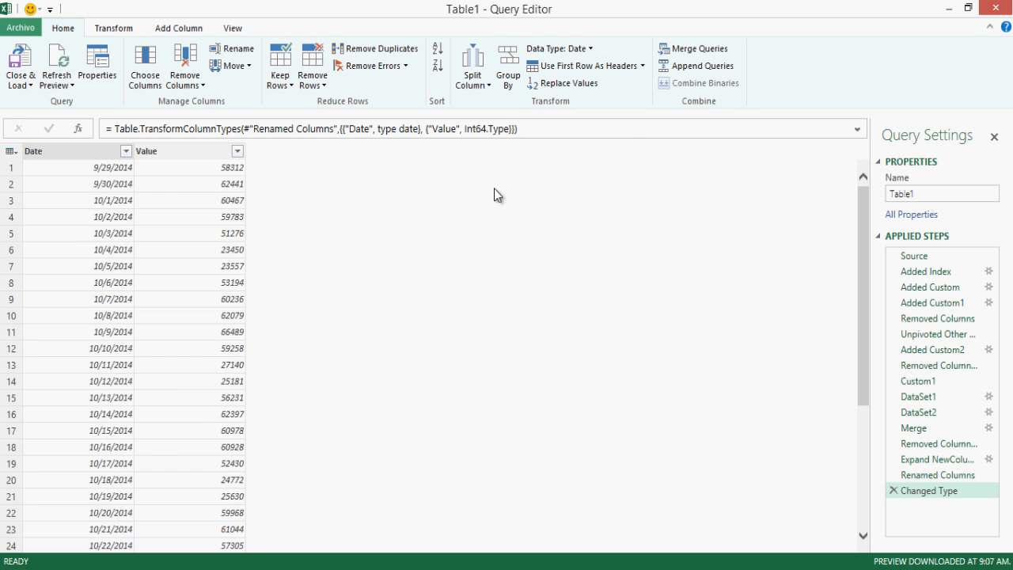
left_click(194, 180)
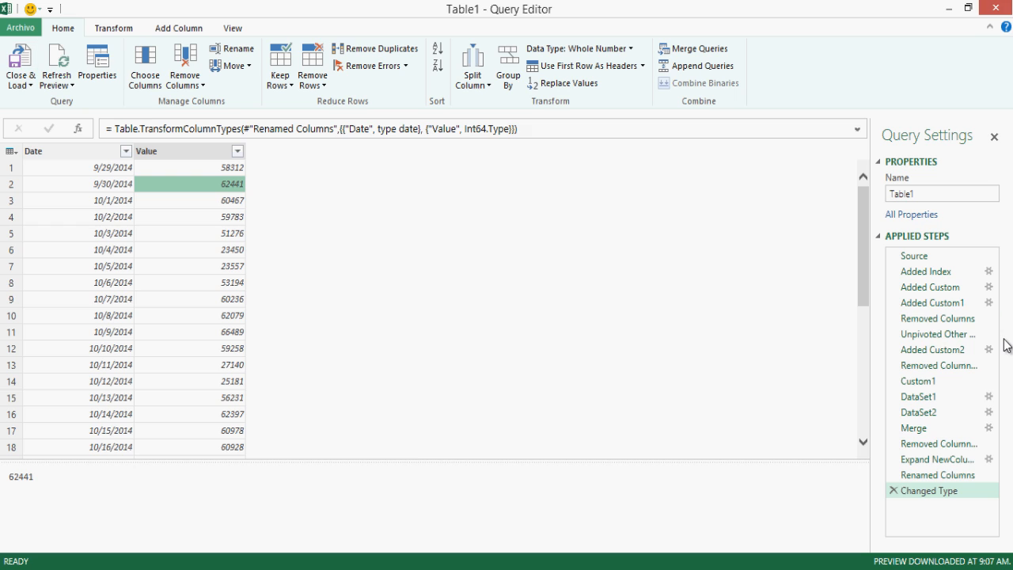
Step: Rename the query from Table1 to MyData
left_click(928, 192)
left_click_drag(928, 192, 849, 188)
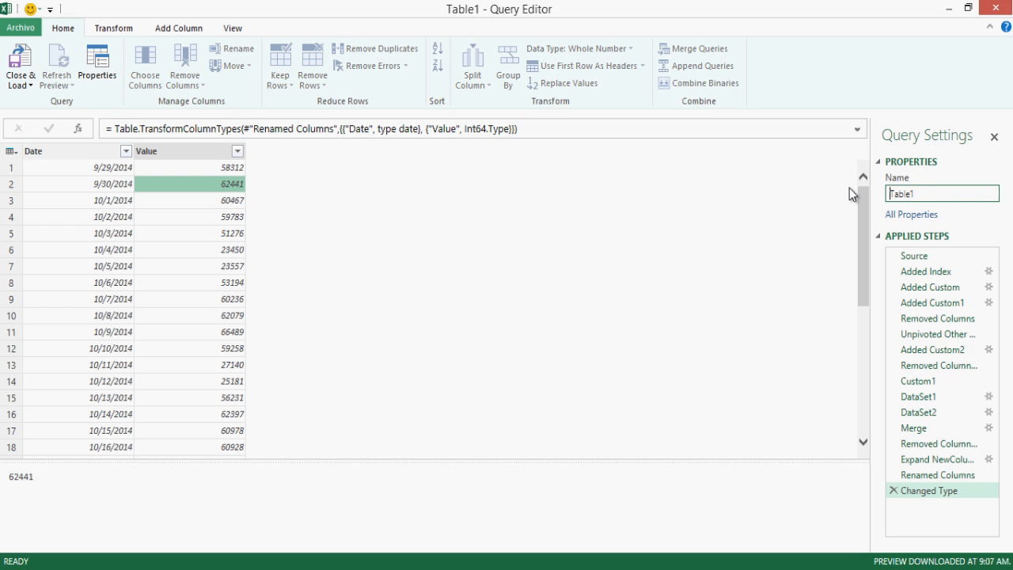
left_click_drag(978, 198, 882, 191)
type("MyData")
key("Return")
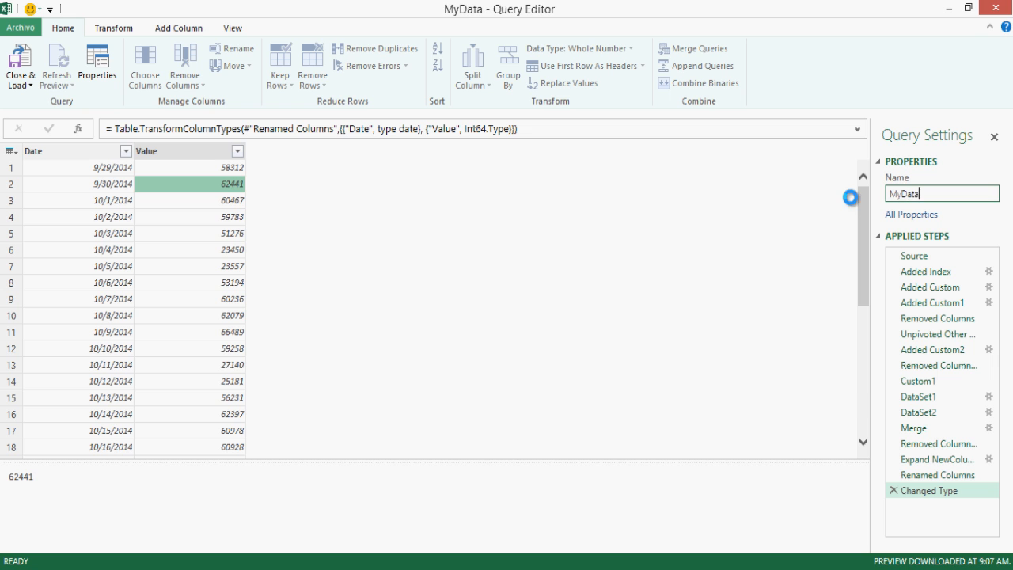
left_click(28, 86)
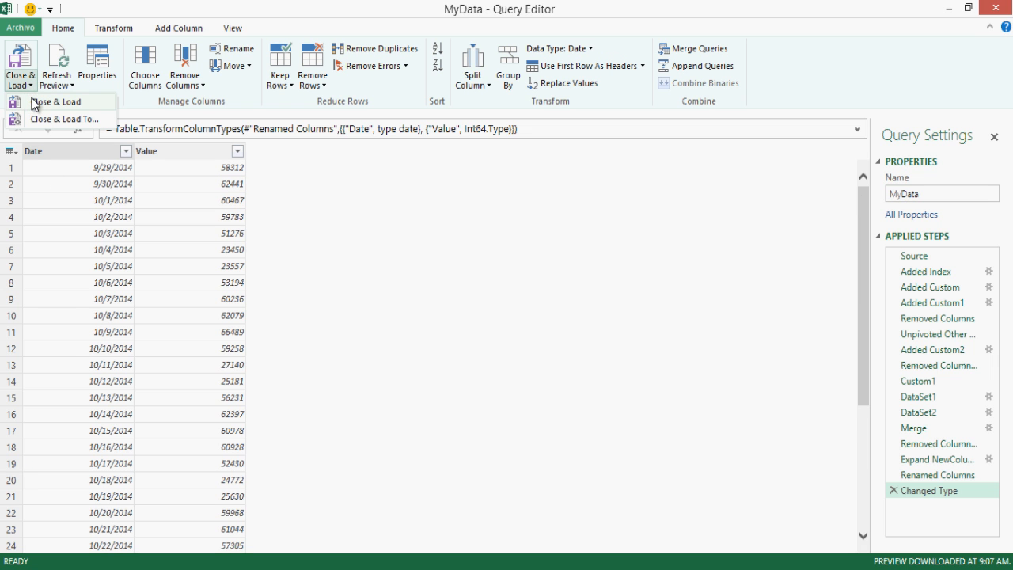
Step: Load the query to Sheet2, then copy Sheet1's C10:G11 into C12:G13
left_click(33, 105)
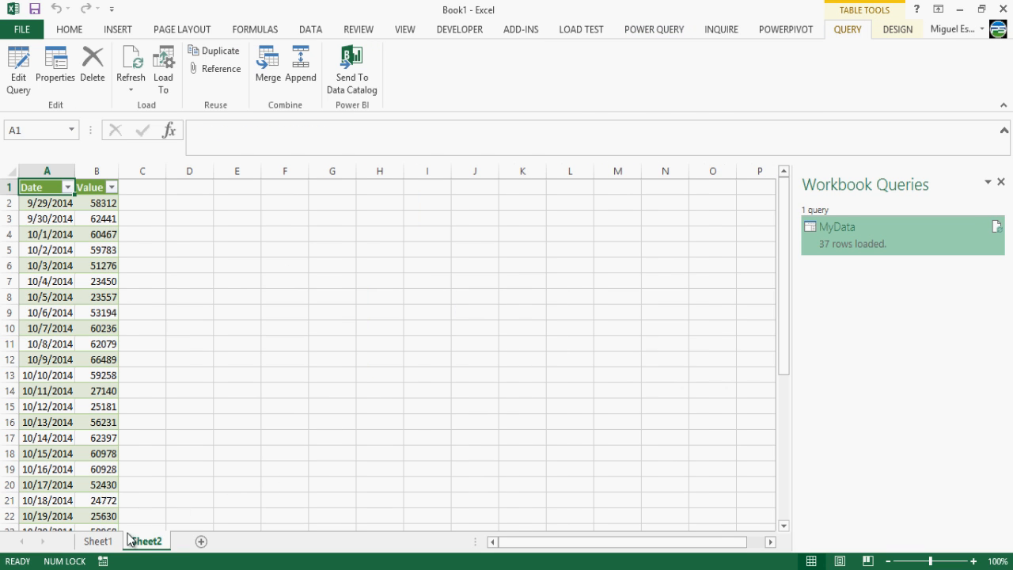
left_click(100, 541)
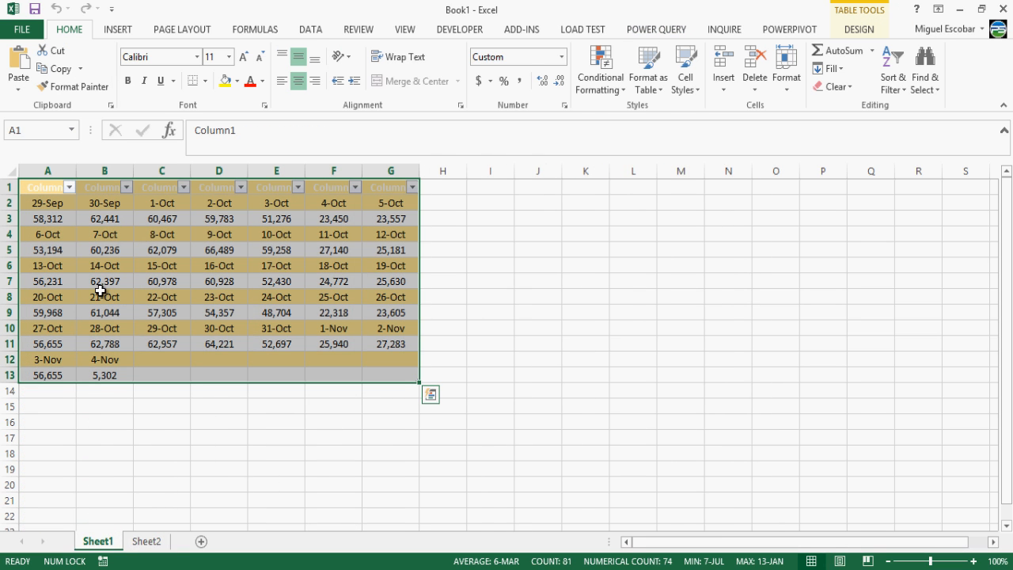
left_click(155, 327)
key("ctrl+shift+Right")
key("shift+Down")
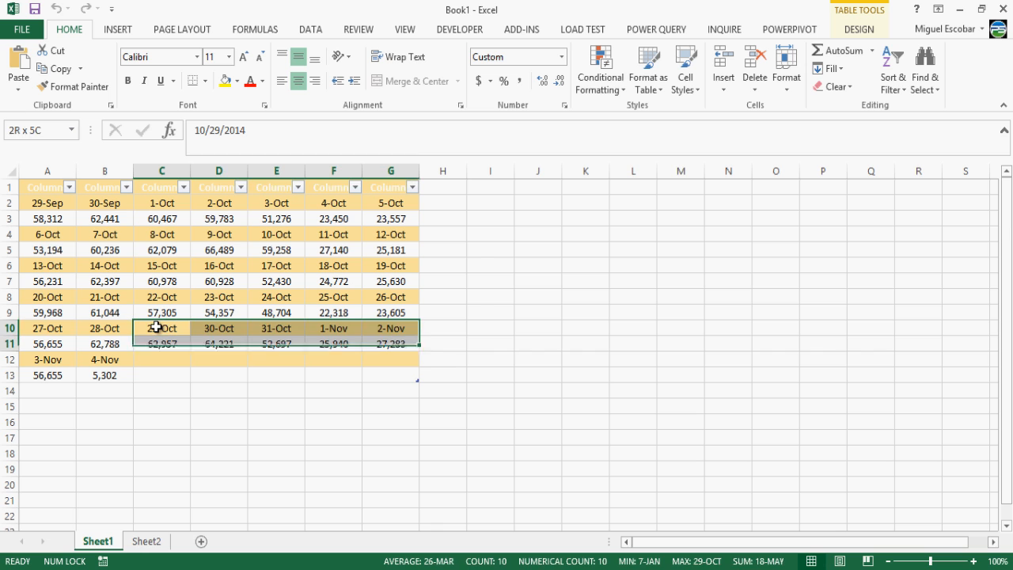
key("ctrl+c")
key("Down")
key("Down")
key("ctrl+v")
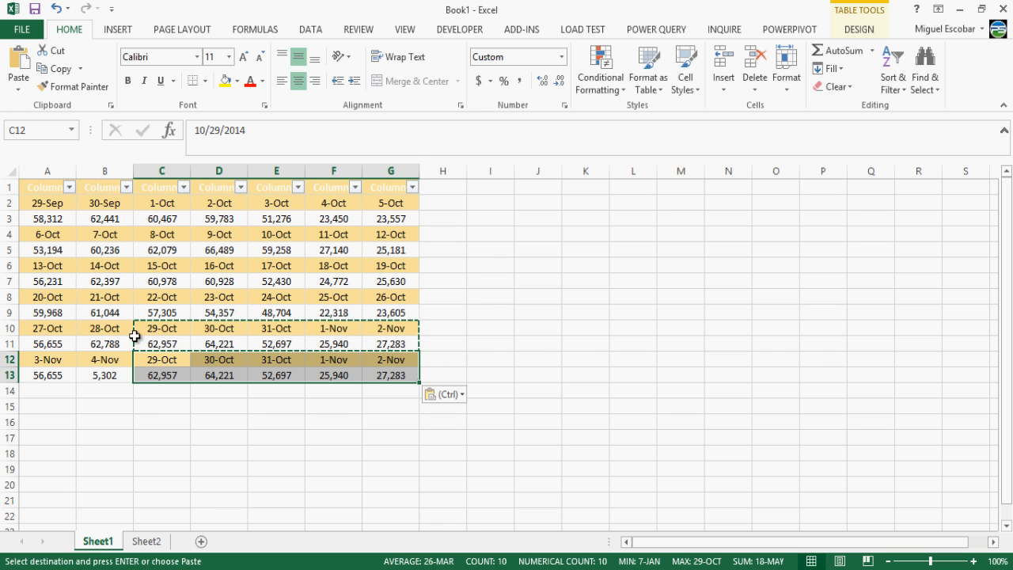
Step: Copy the grid A2:G13 and paste it below, starting at A14
left_click(22, 263)
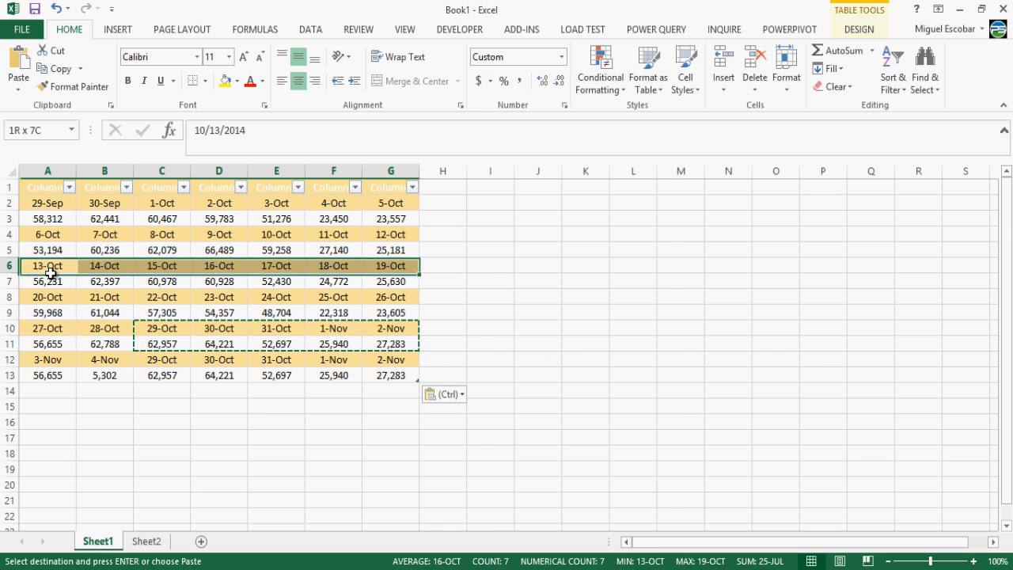
left_click(45, 214)
left_click(41, 201)
key("ctrl+shift+Right")
key("ctrl+shift+Down")
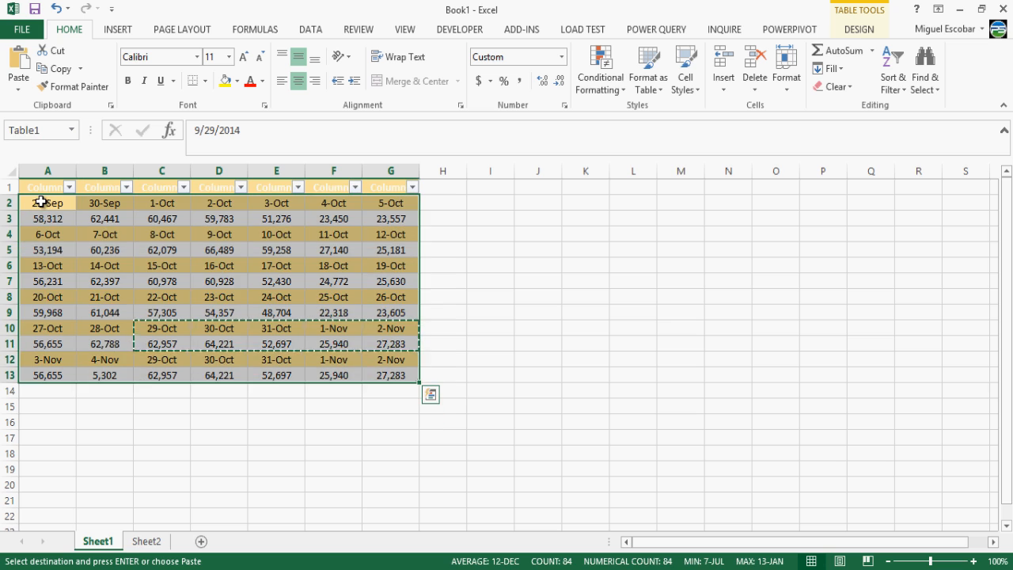
key("ctrl+c")
key("ctrl+Right")
key("ctrl+Down")
key("Down")
key("ctrl+Left")
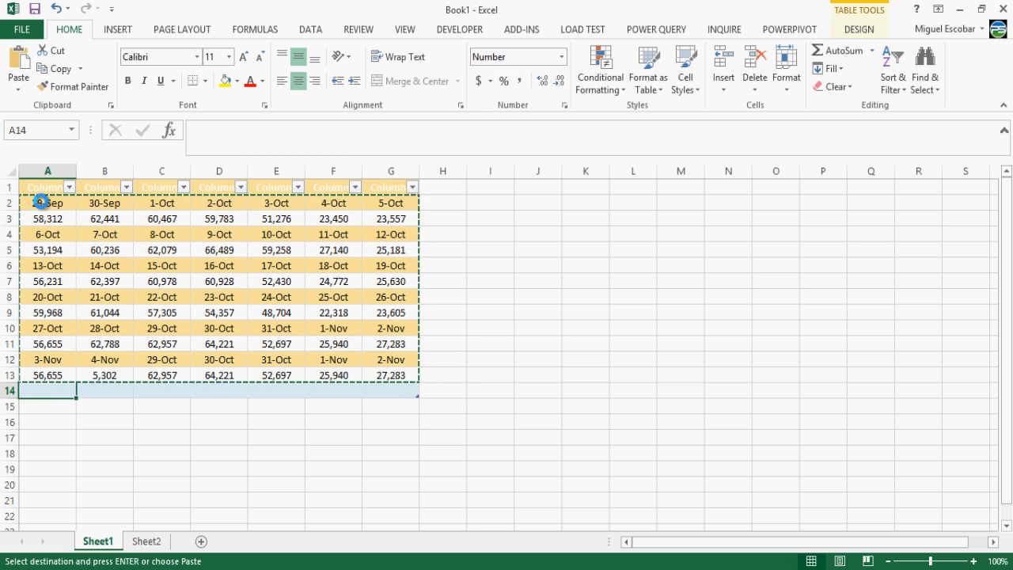
key("ctrl+v")
key("ctrl+Home")
key("Right")
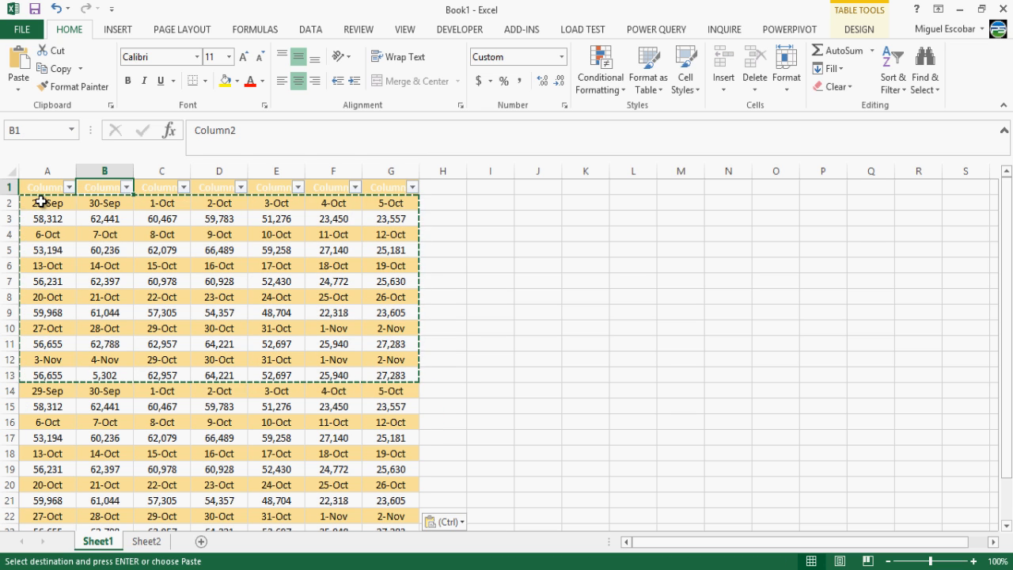
Step: Refresh the MyData table on Sheet2 so it loads 84 rows
left_click(162, 543)
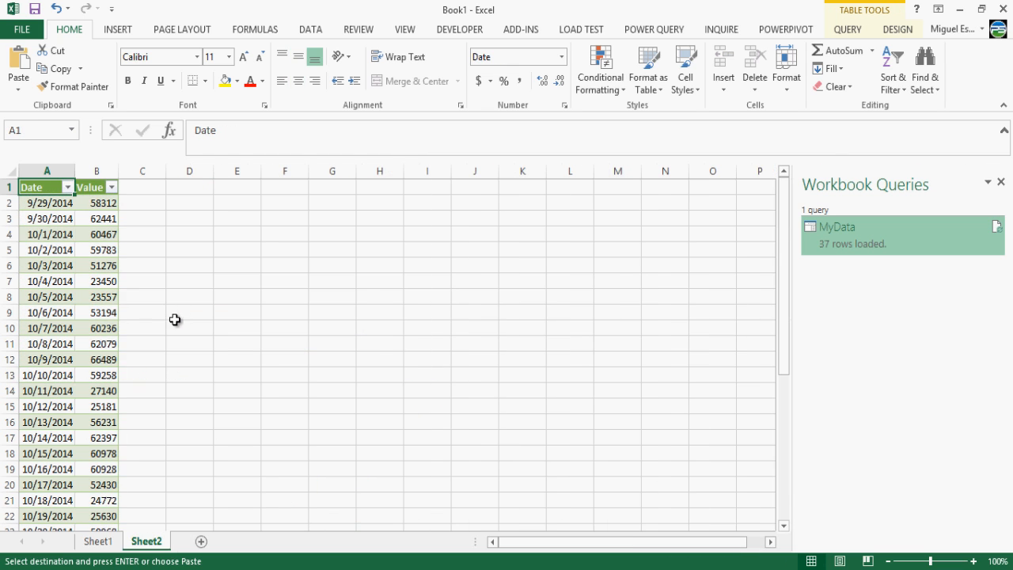
right_click(860, 245)
left_click(886, 291)
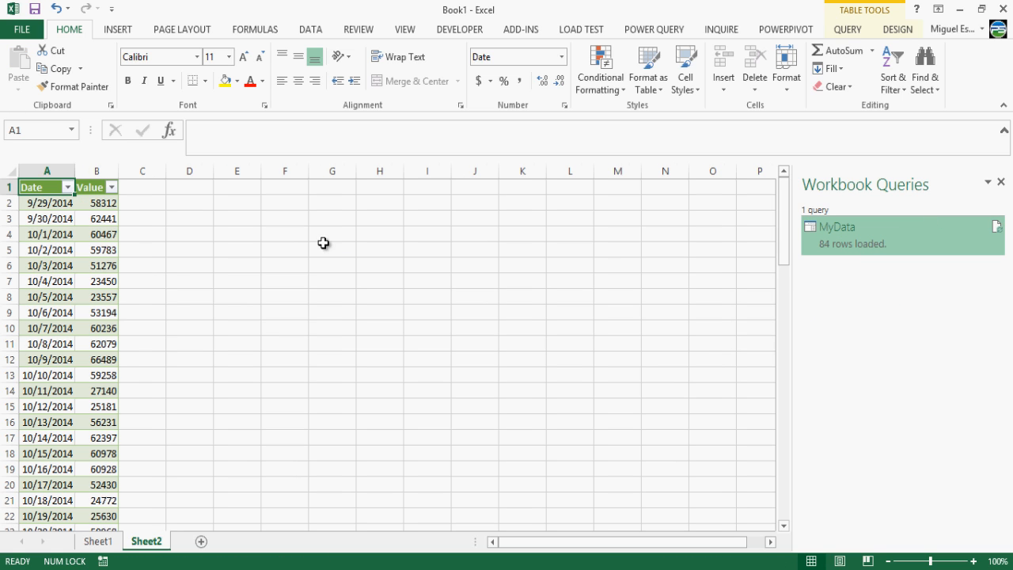
Step: Copy the weekly grid's table body A2:G25 on Sheet1
left_click(106, 541)
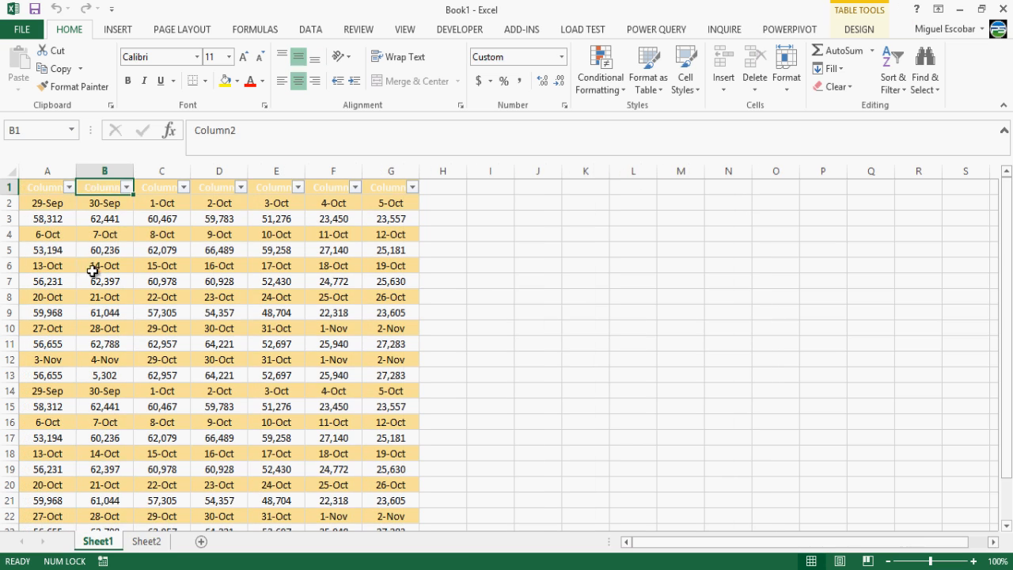
left_click(64, 222)
key("Up")
key("ctrl+shift+Right")
key("ctrl+shift+Down")
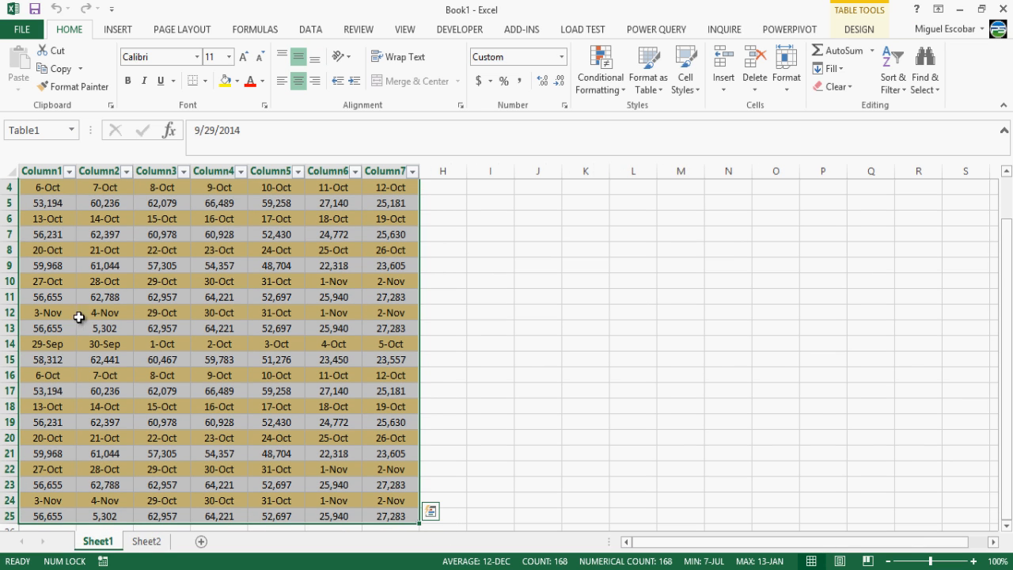
left_click(104, 359)
key("ctrl+Up")
key("Left")
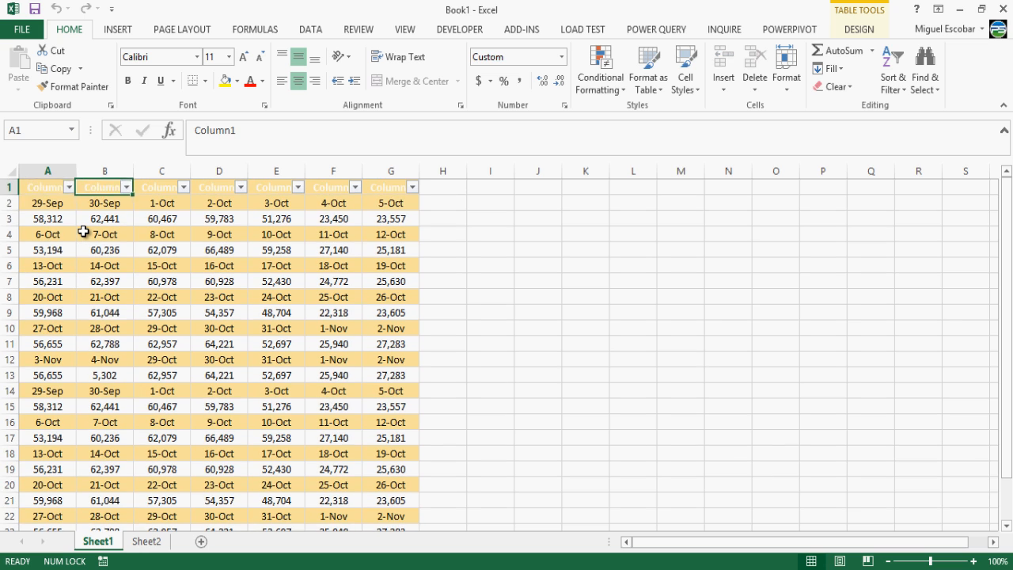
key("Down")
key("ctrl+shift+Right")
key("ctrl+shift+Down")
key("ctrl+c")
key("ctrl+Up")
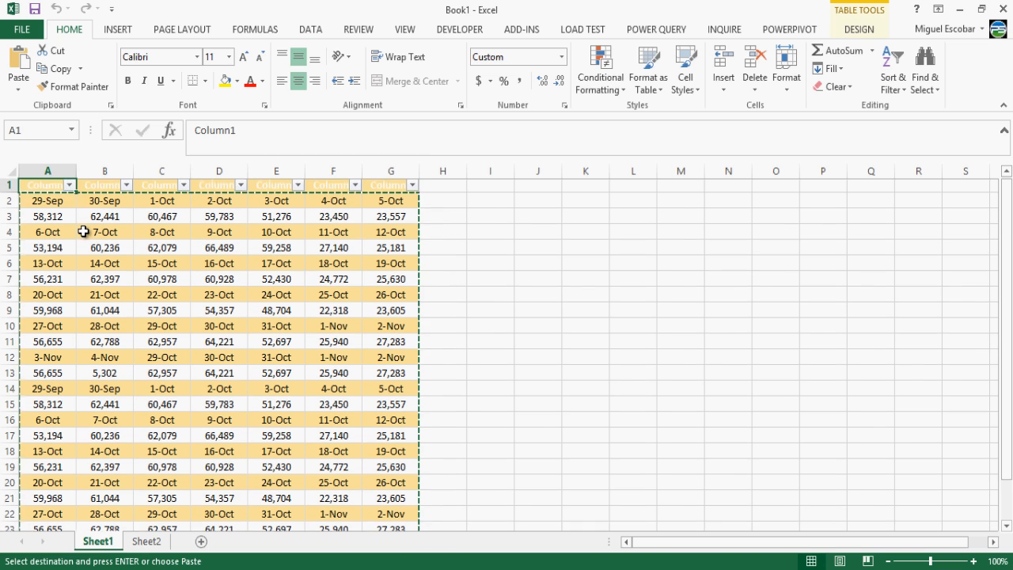
key("Right")
key("Right")
key("Right")
key("Right")
key("Right")
key("Down")
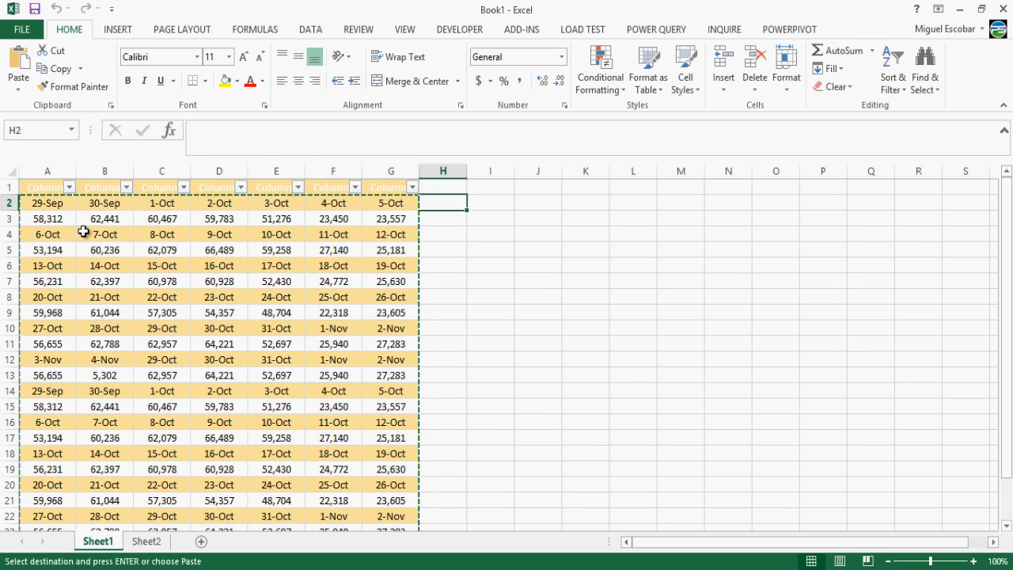
Step: Paste the grid as values at H2, undoing an accidental transposed paste
right_click(439, 206)
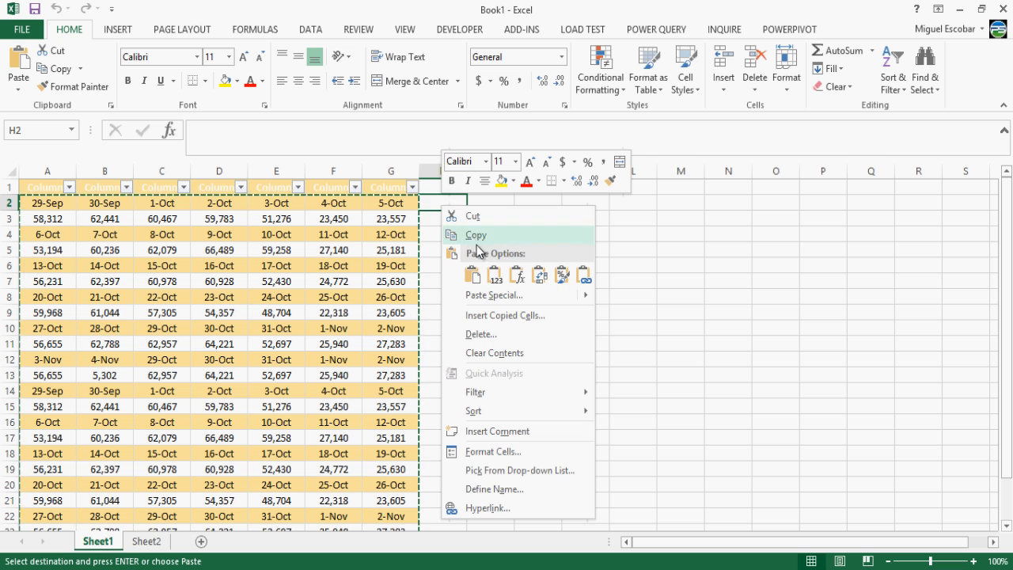
left_click(492, 275)
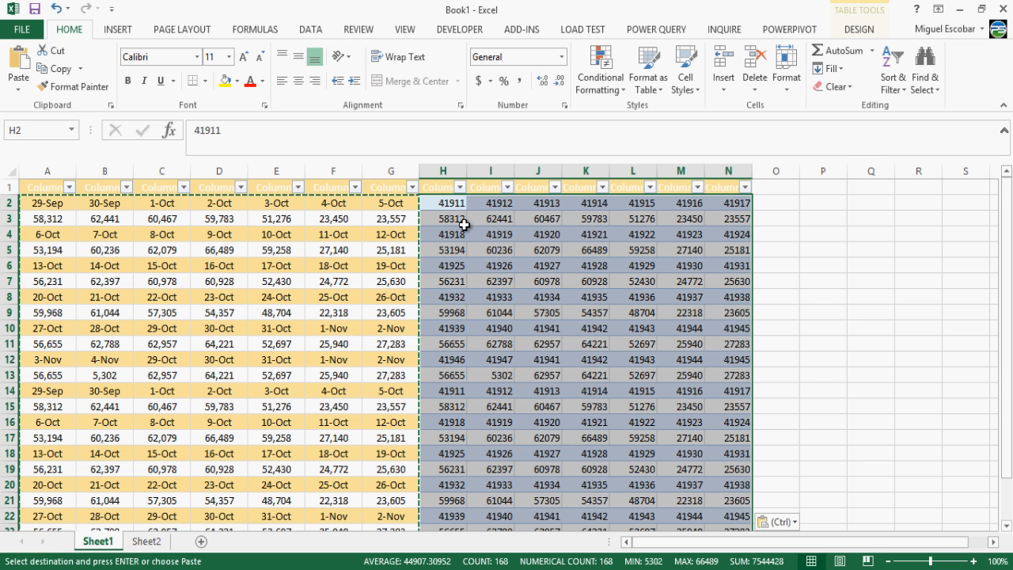
right_click(456, 203)
left_click(552, 273)
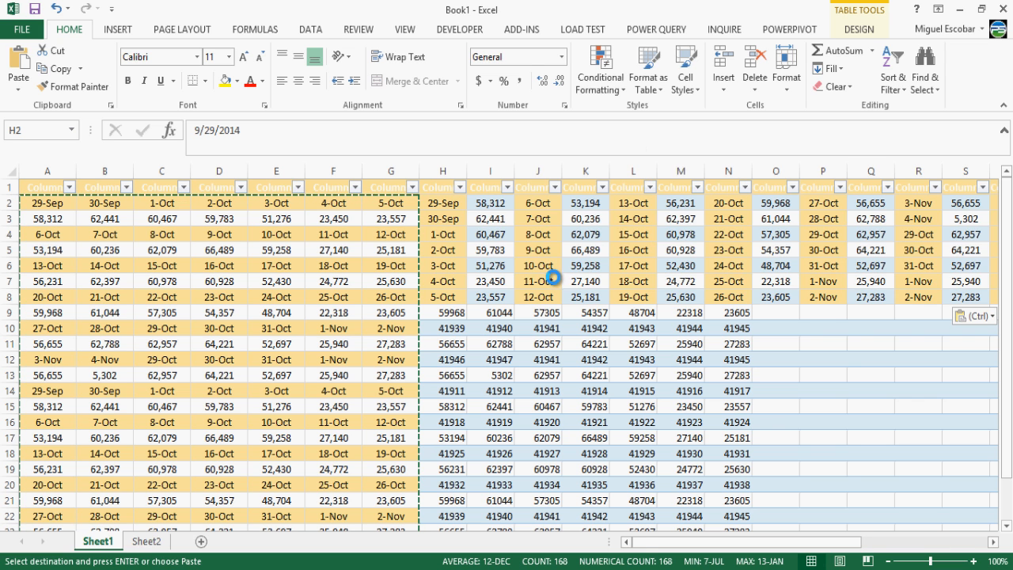
left_click(440, 204)
key("ctrl+z")
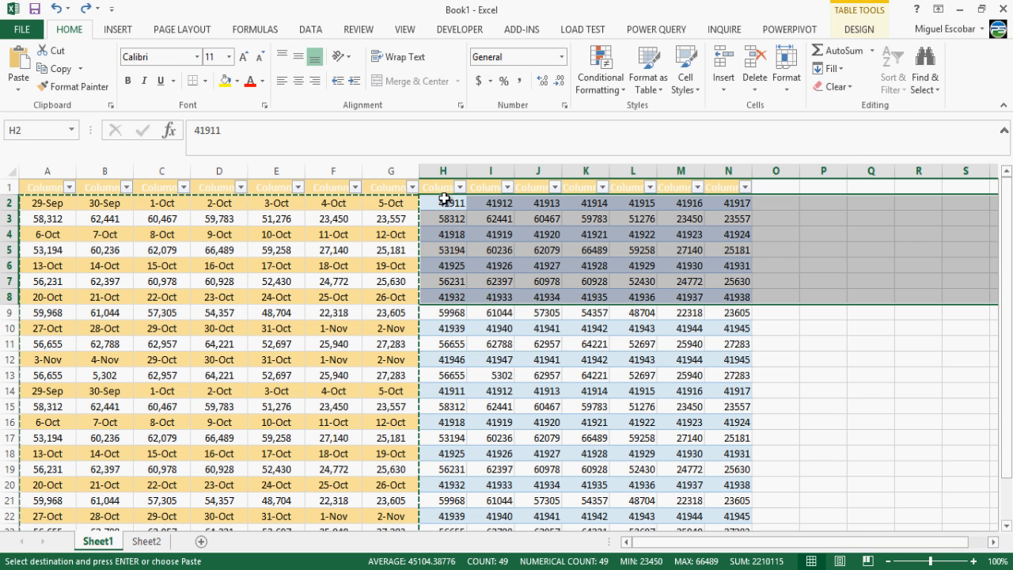
Step: Paste the grid's date and number formatting at H2, then show Sheet2
right_click(446, 200)
left_click(566, 272)
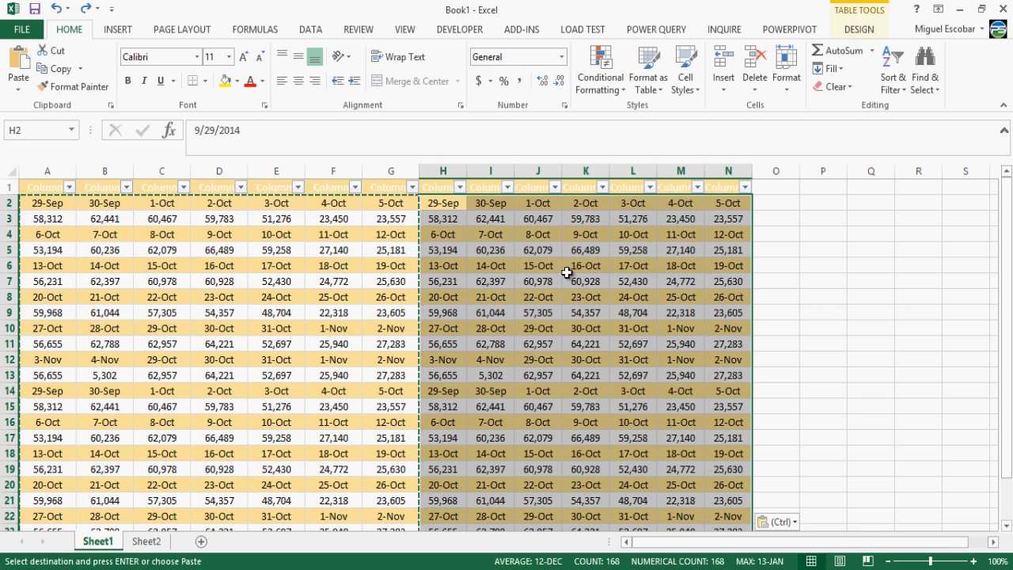
left_click(146, 542)
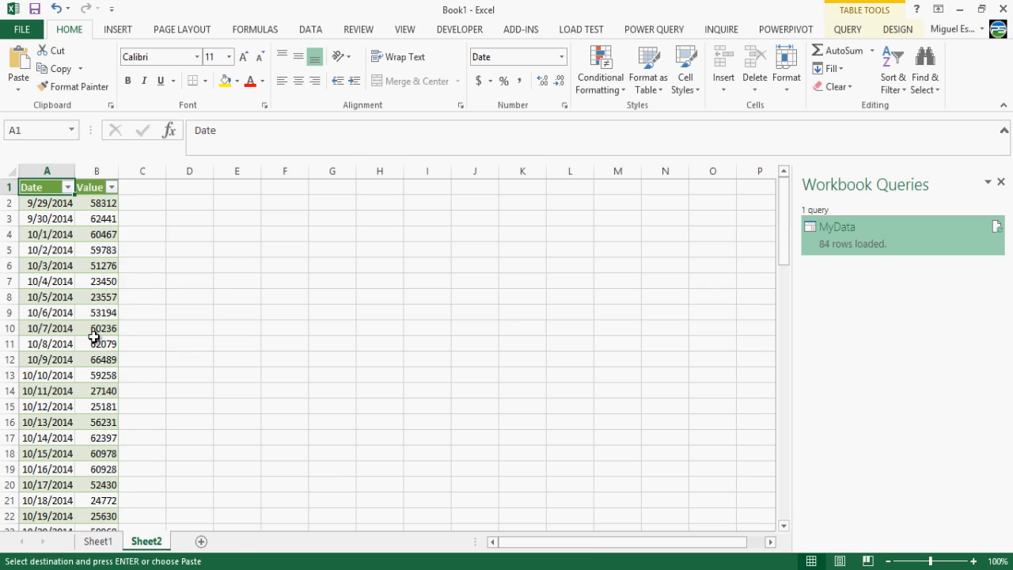
Step: Refresh MyData and jump to its last row to confirm 168 rows loaded
right_click(93, 337)
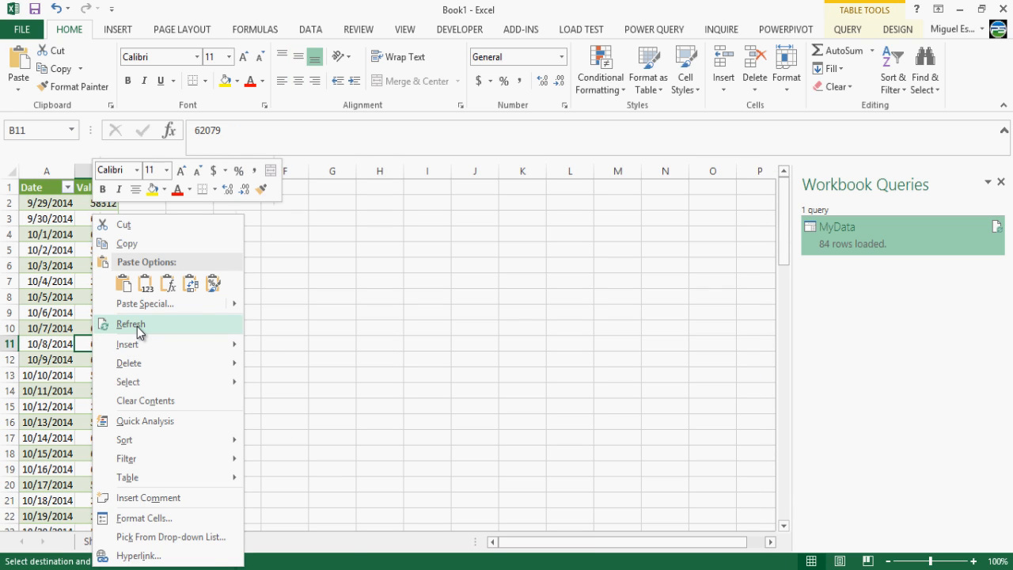
left_click(139, 331)
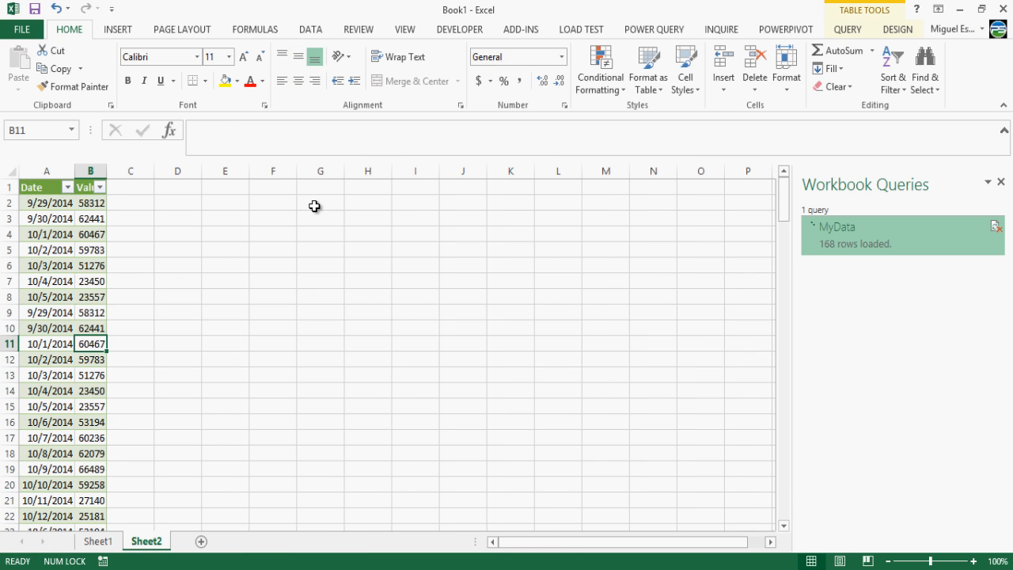
left_click(71, 297)
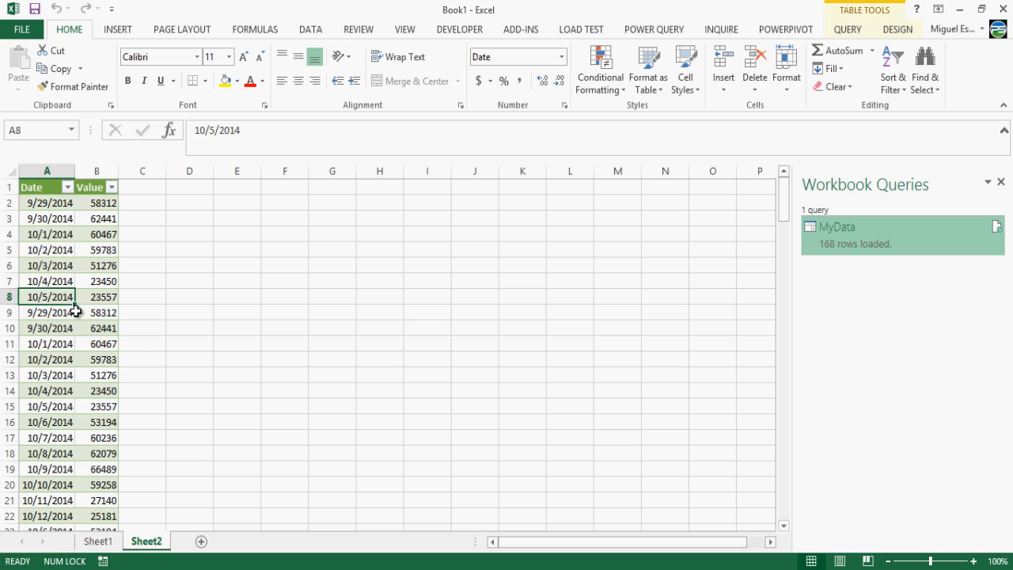
key("ctrl+Up")
key("ctrl+Down")
key("Right")
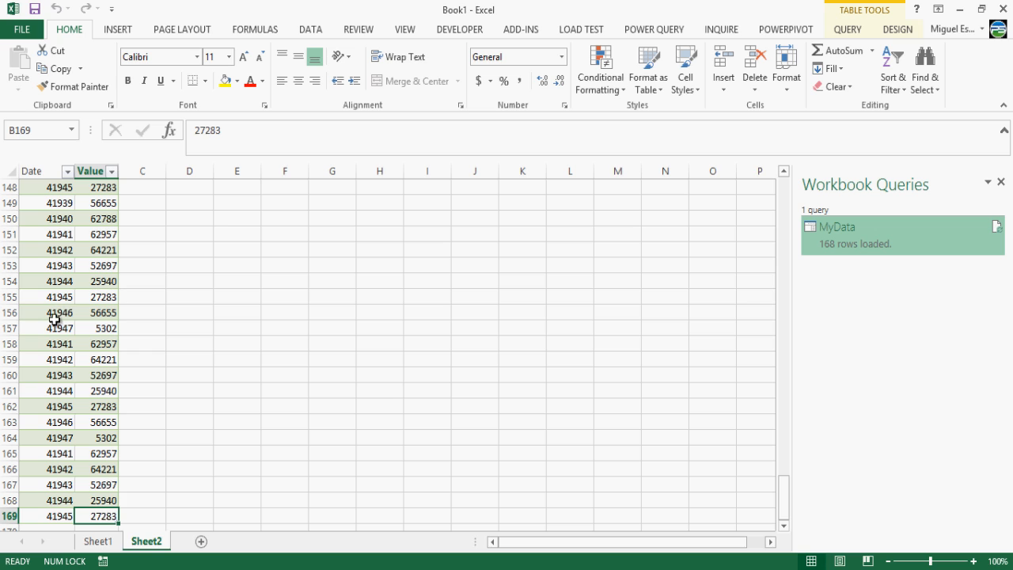
Step: Inspect dates shown as serial numbers, then return to the first date 9/29/2014
left_click(35, 328)
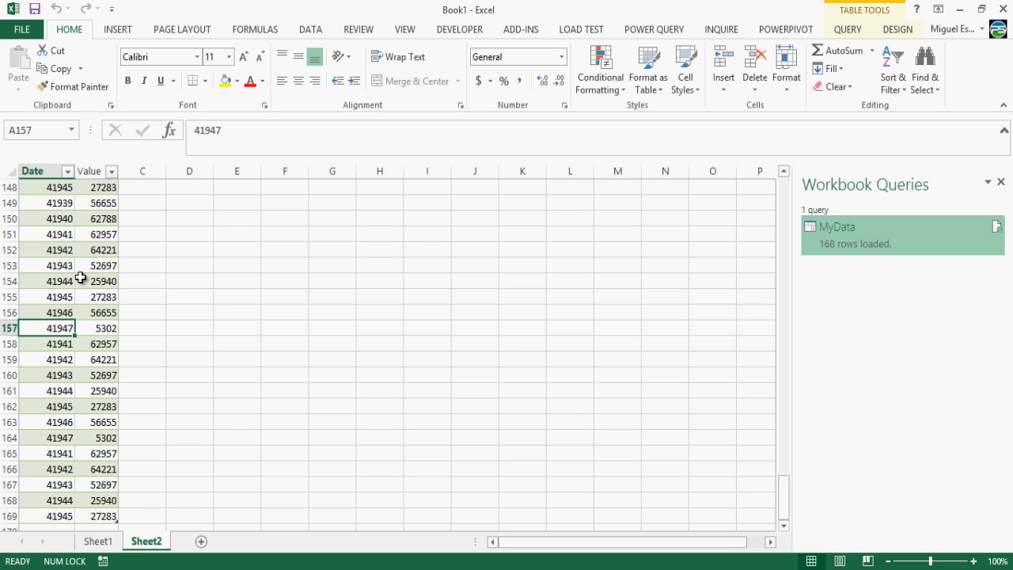
left_click(63, 229)
key("Up")
key("Up")
key("Up")
key("Up")
key("Up")
key("Up")
key("Up")
key("Up")
key("Up")
key("Up")
key("Up")
key("Up")
key("Up")
key("Up")
key("Up")
key("Up")
key("Up")
key("Up")
key("Up")
key("Up")
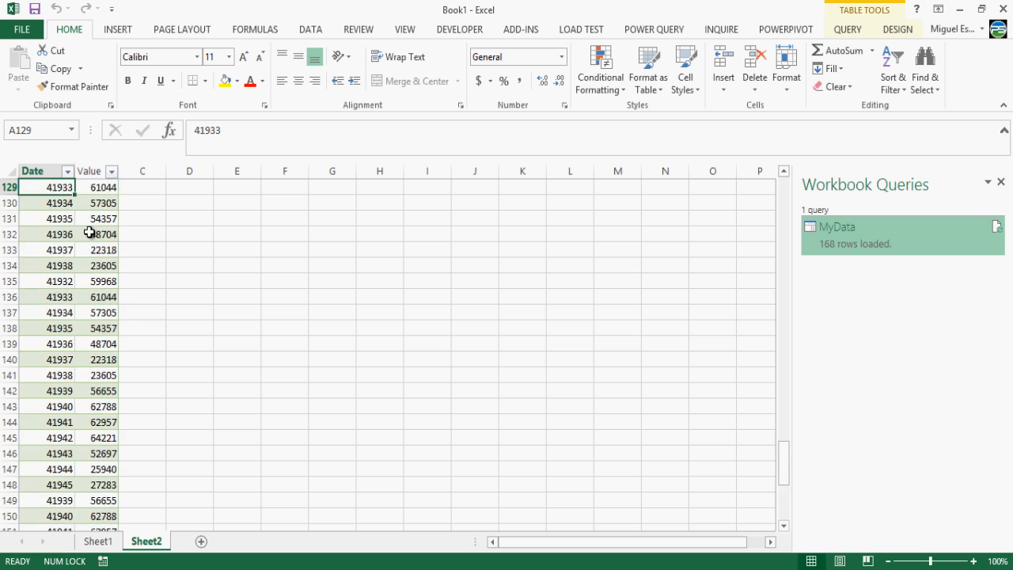
key("Up")
key("Up")
key("Up")
key("Up")
key("Up")
key("Up")
key("Up")
key("Up")
key("Up")
key("Up")
key("Up")
key("Up")
key("Up")
key("Up")
key("Up")
key("Up")
key("Up")
key("Up")
key("Up")
key("Up")
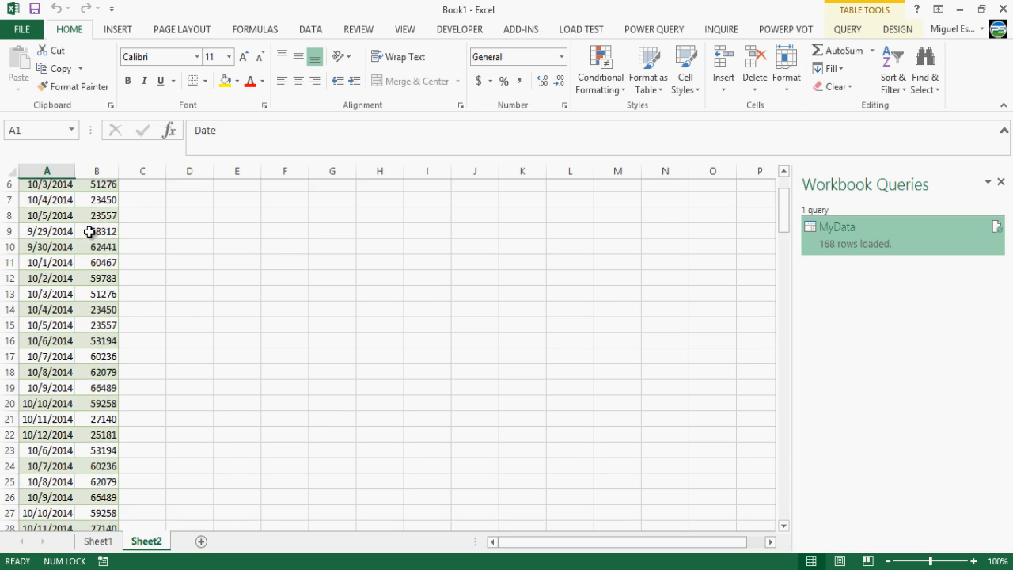
key("Down")
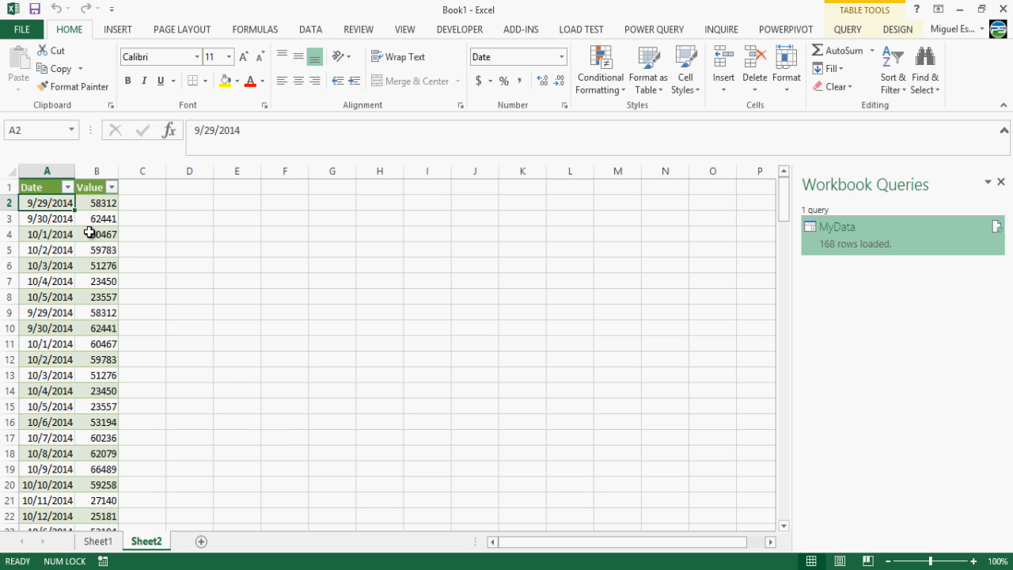
Step: Remove the MyData table from the worksheet, then load the query back onto Sheet2
right_click(872, 227)
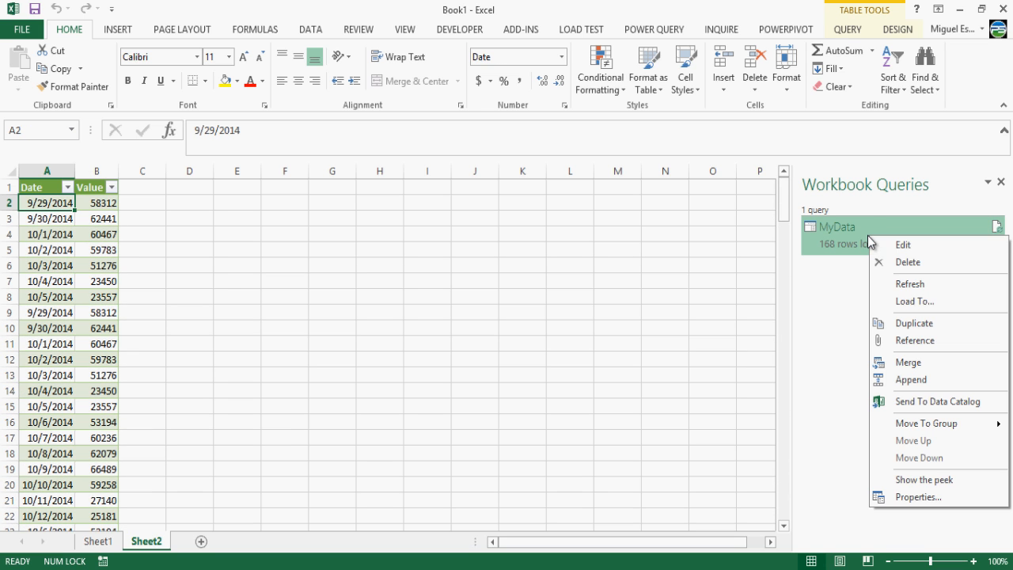
left_click(912, 302)
left_click(431, 290)
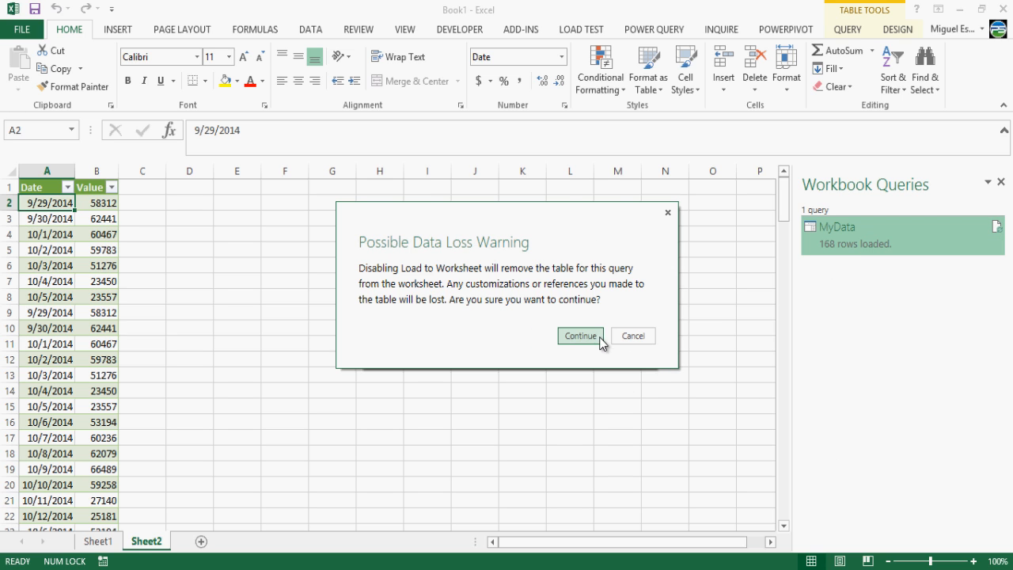
left_click(595, 336)
right_click(868, 244)
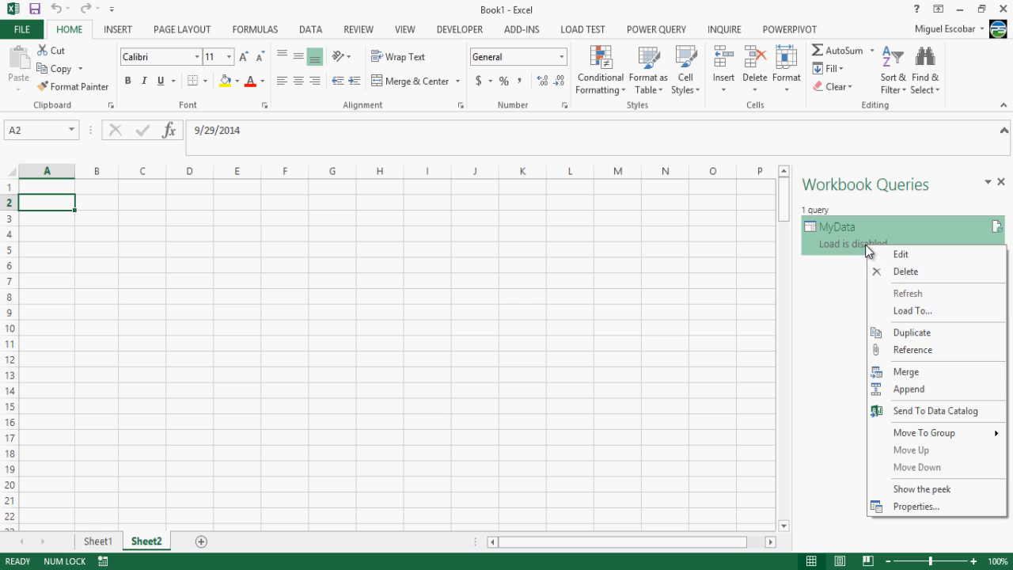
left_click(891, 311)
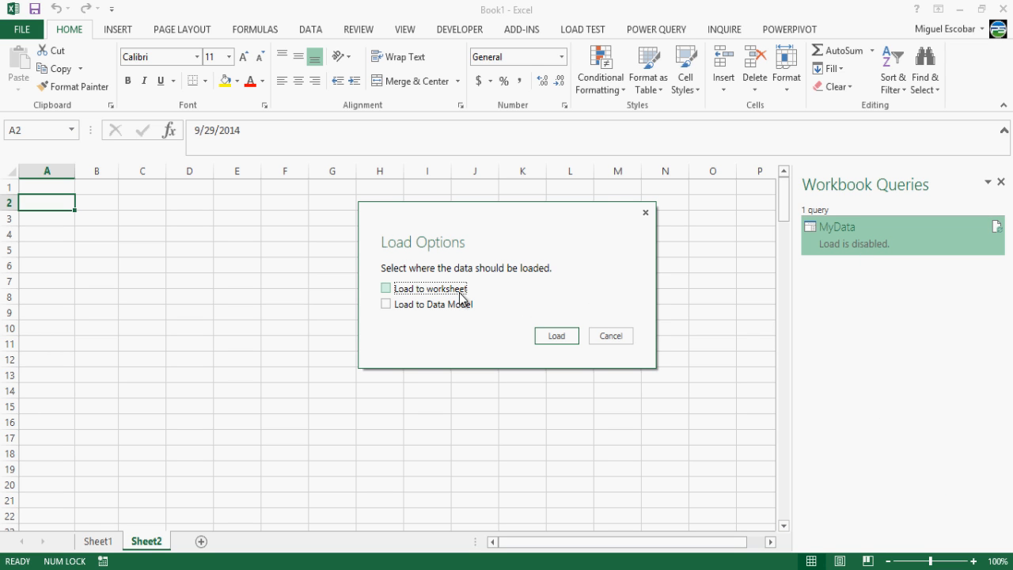
left_click(556, 335)
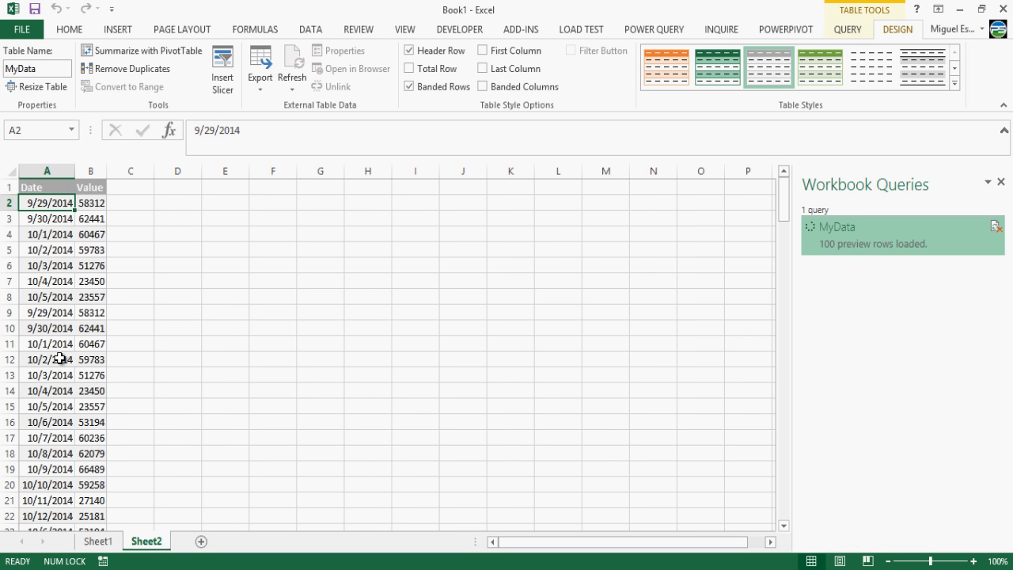
Step: Check the reloaded table's Date and Value columns from the headers down to the last row
left_click(59, 359)
key("ctrl+Down")
key("Right")
key("Left")
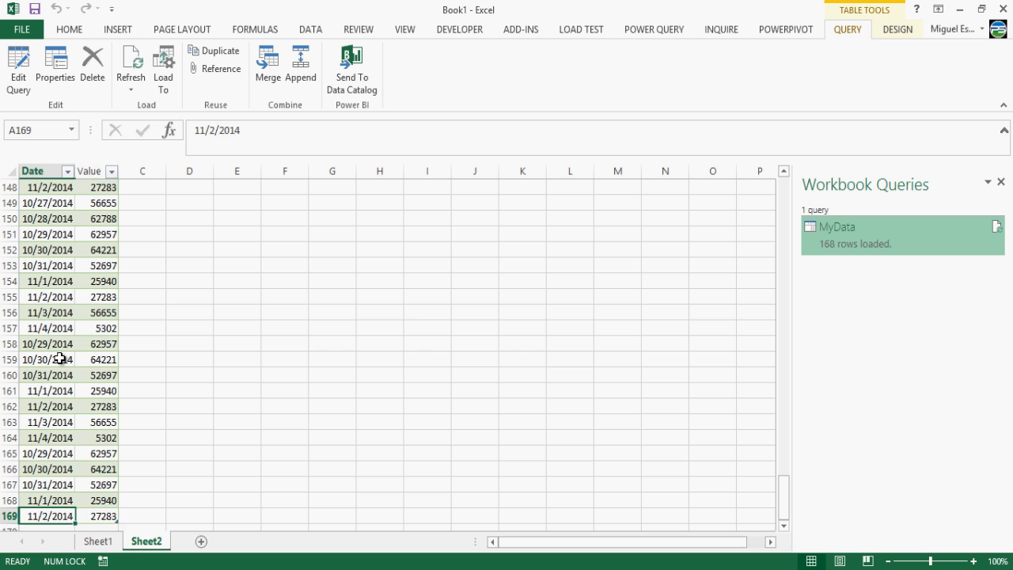
key("Right")
key("ctrl+Up")
key("Left")
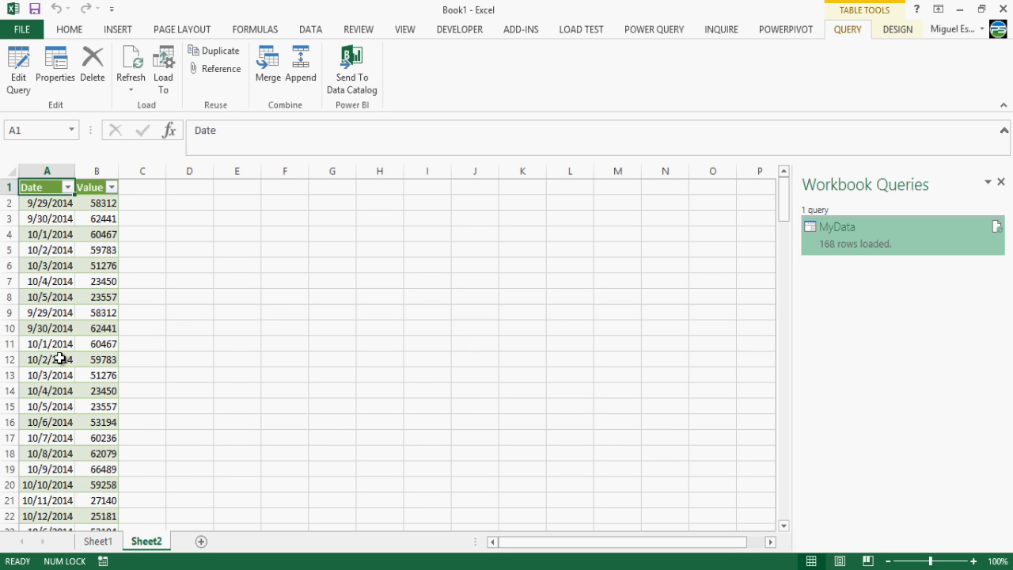
key("Right")
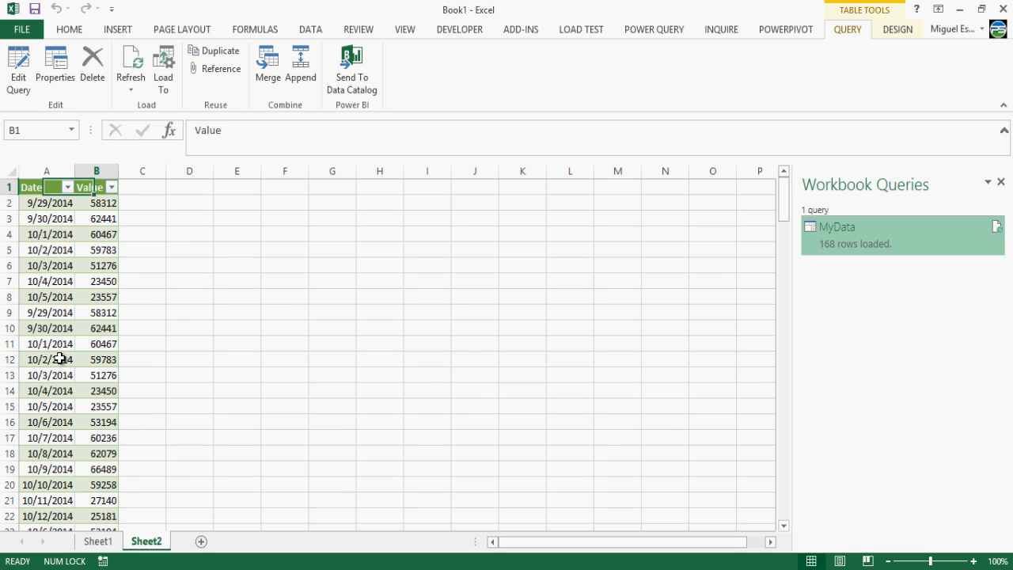
key("Down")
key("Down")
key("Down")
key("Down")
key("Down")
key("Down")
key("Down")
key("Down")
key("Down")
key("Down")
key("Down")
key("Down")
key("Down")
key("Down")
key("Down")
key("Down")
key("Down")
key("Down")
key("Down")
key("Down")
key("Down")
key("Down")
key("Down")
key("Down")
key("Down")
key("Down")
key("Down")
key("Down")
key("Down")
key("Down")
key("Down")
key("Down")
key("Down")
key("Down")
key("Down")
key("Down")
key("Down")
key("Down")
key("Down")
key("Down")
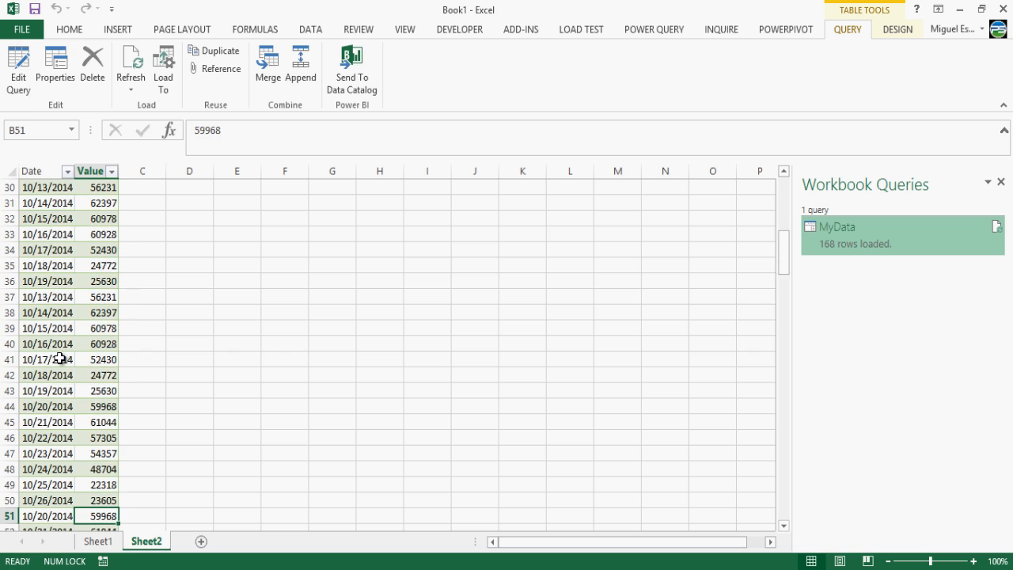